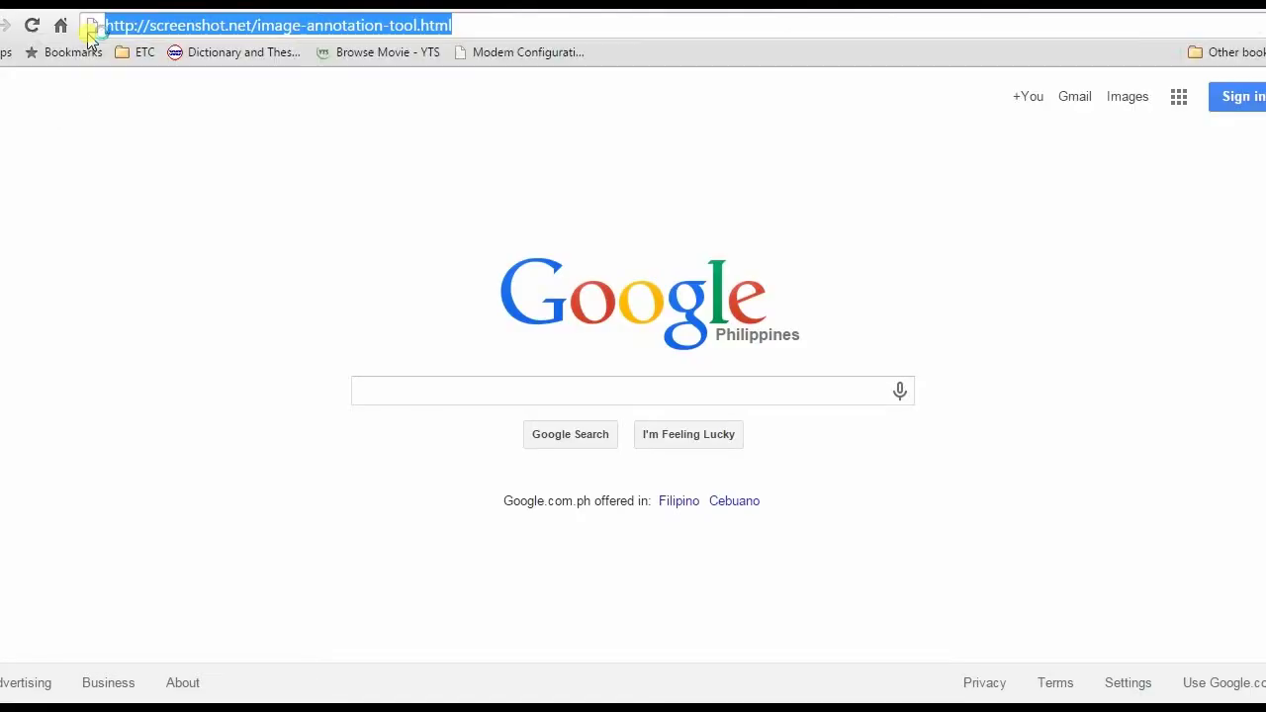
- Load screenshot.net/image-annotation-tool.html in Chrome
key("Return")
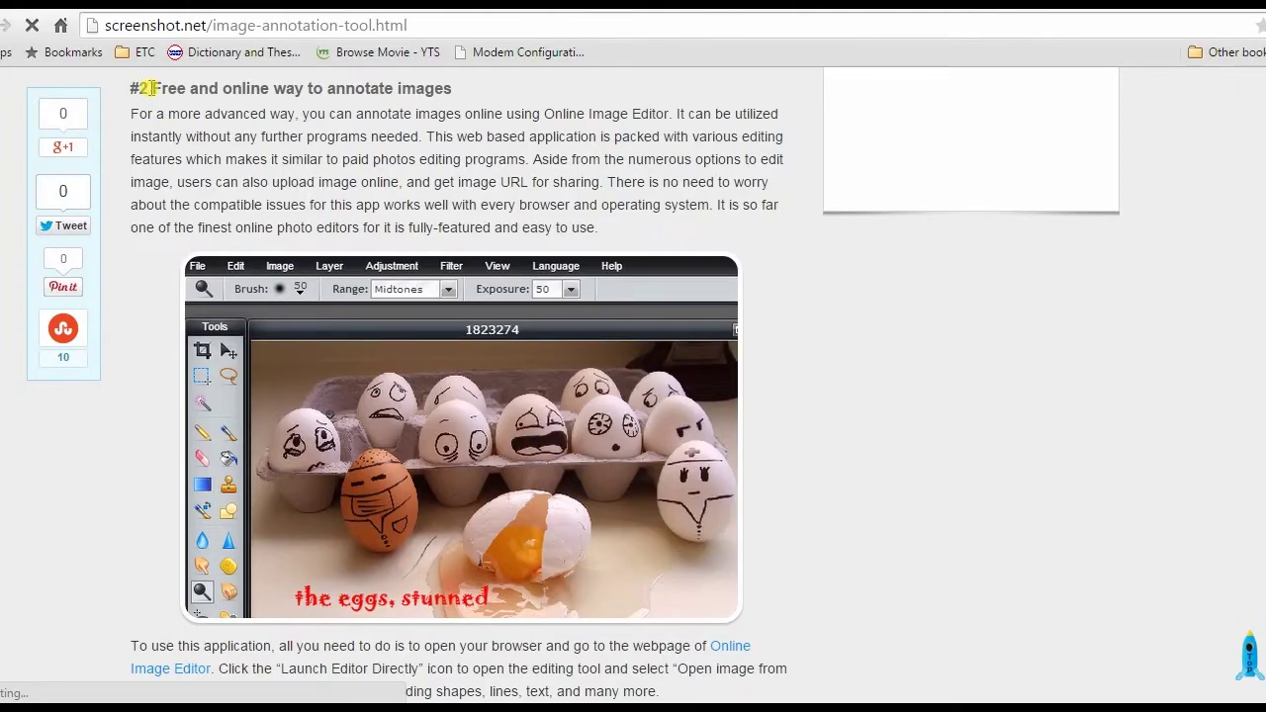
- Launch screenshot.net's Free Image Editor Online directly from the annotation article
left_click_drag(150, 88, 457, 90)
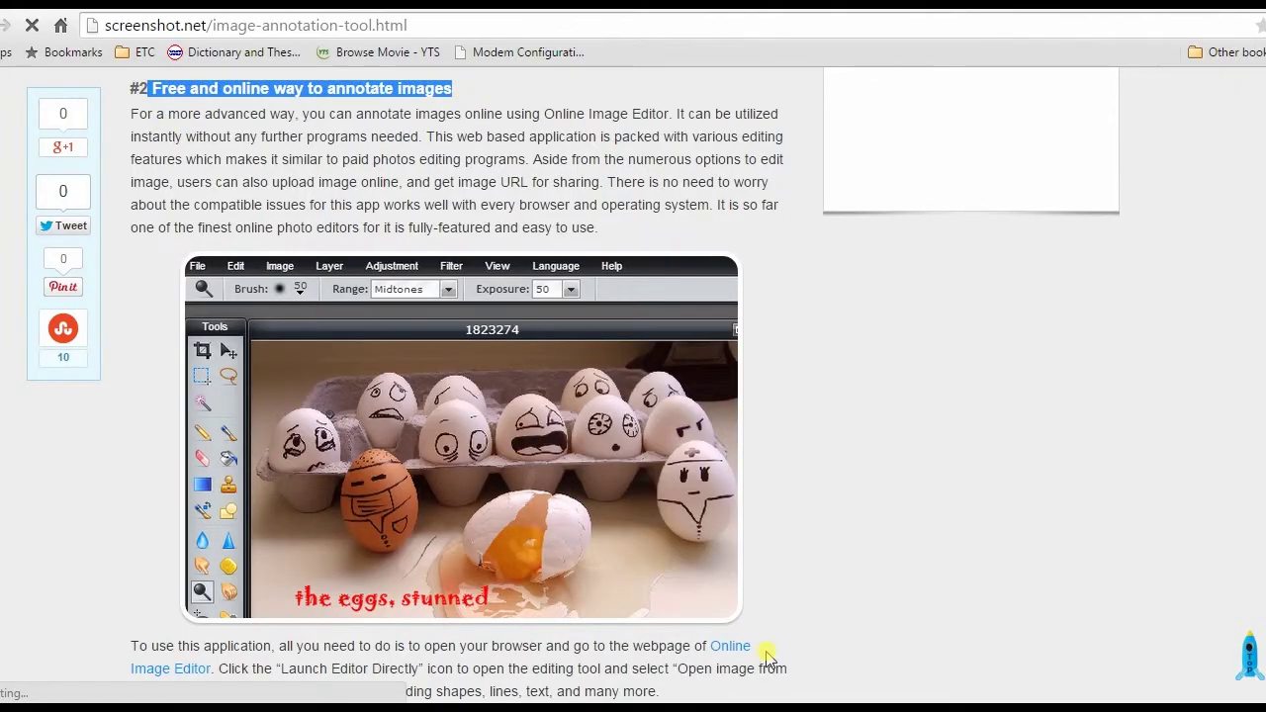
scroll(732, 655, "down", 2)
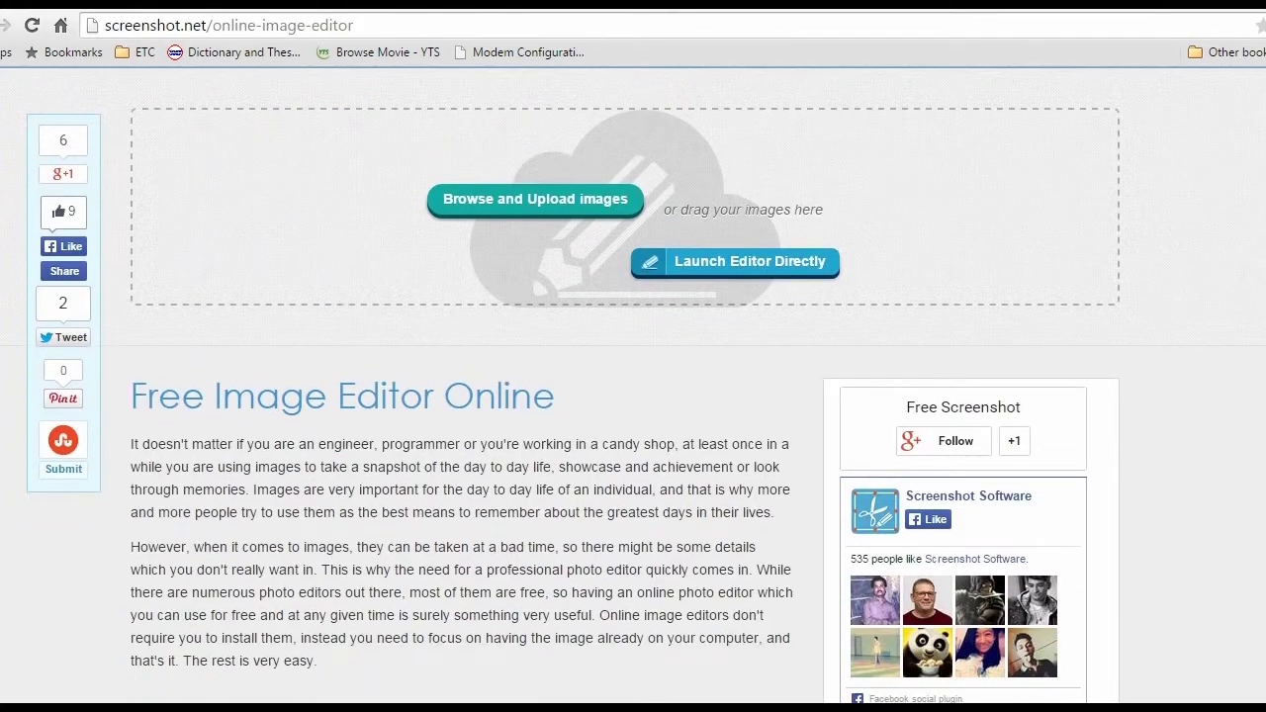
left_click_drag(141, 400, 577, 385)
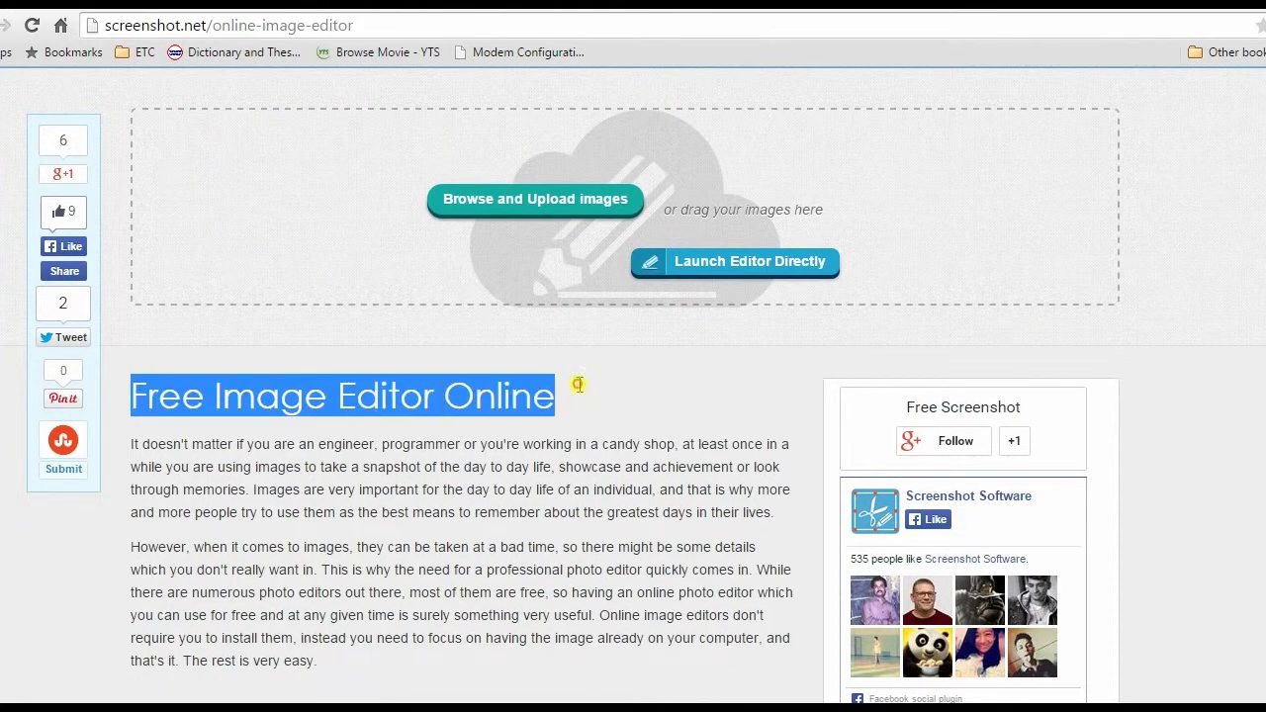
left_click(618, 399)
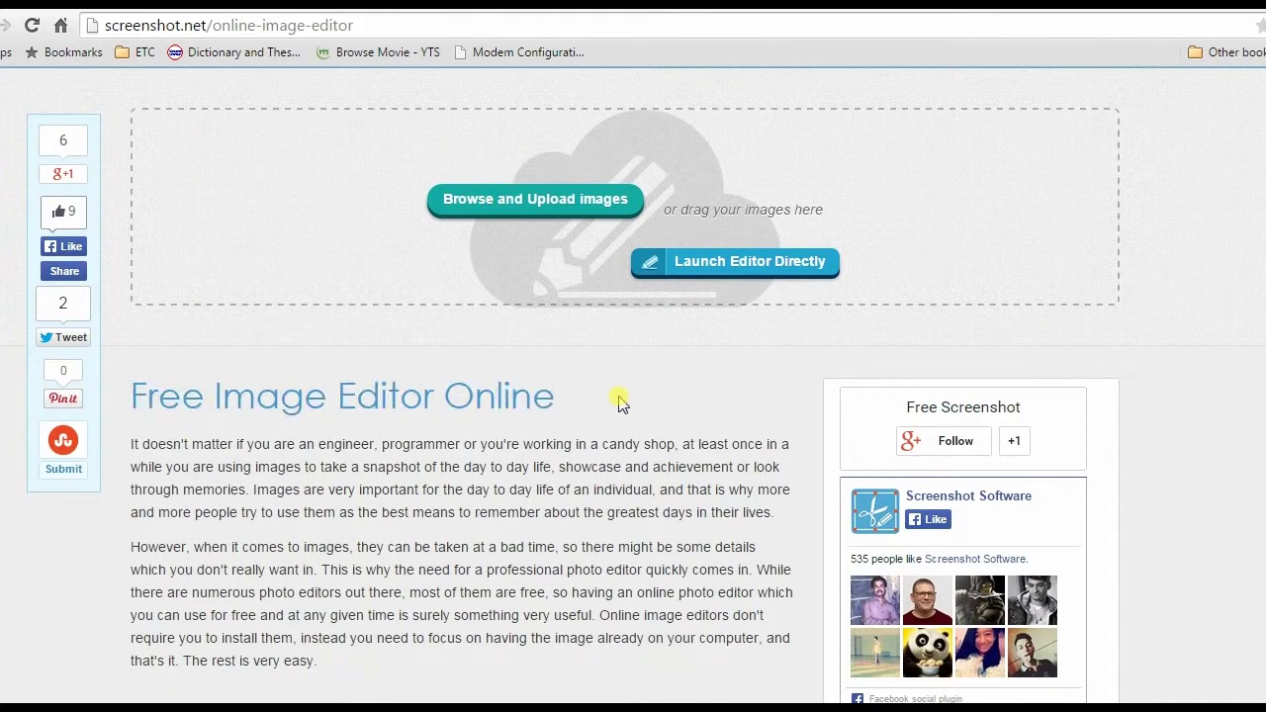
left_click(746, 280)
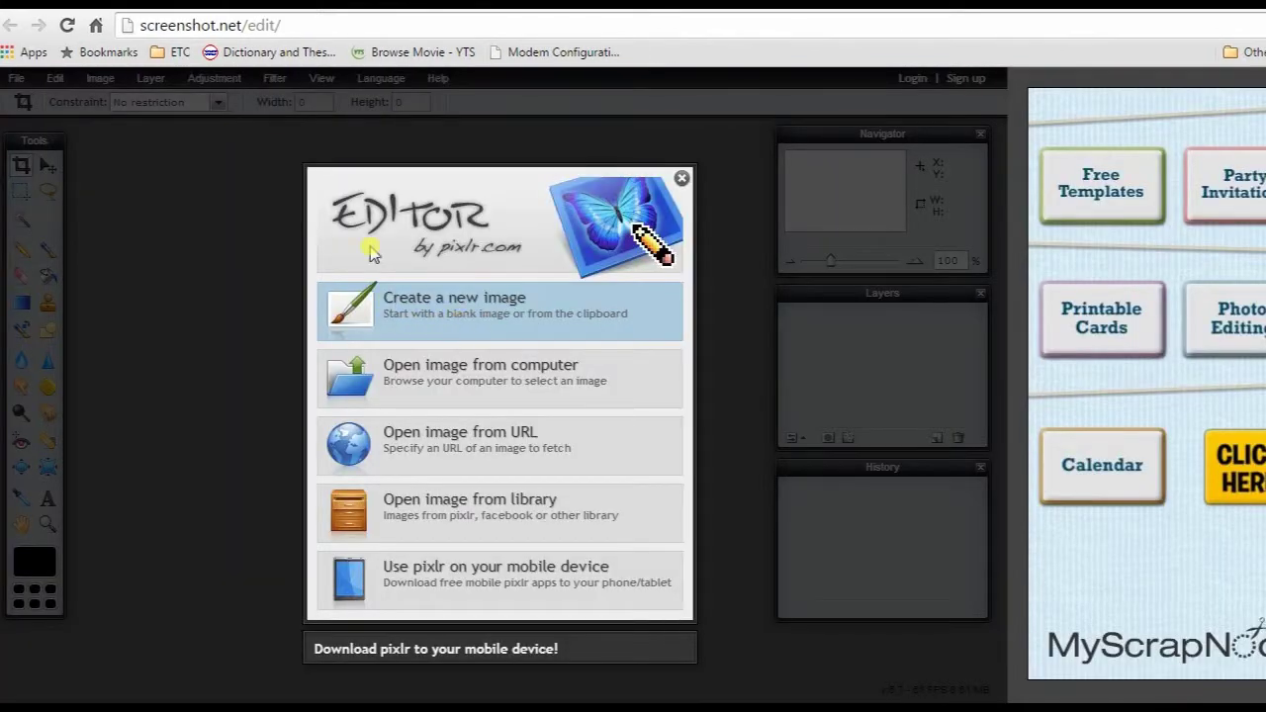
- Open the eggs photo from the Desktop in Pixlr Editor
left_click(460, 385)
left_click_drag(663, 176, 466, 160)
left_click(406, 277)
scroll(593, 396, "down", 5)
left_click(578, 509)
left_click(821, 587)
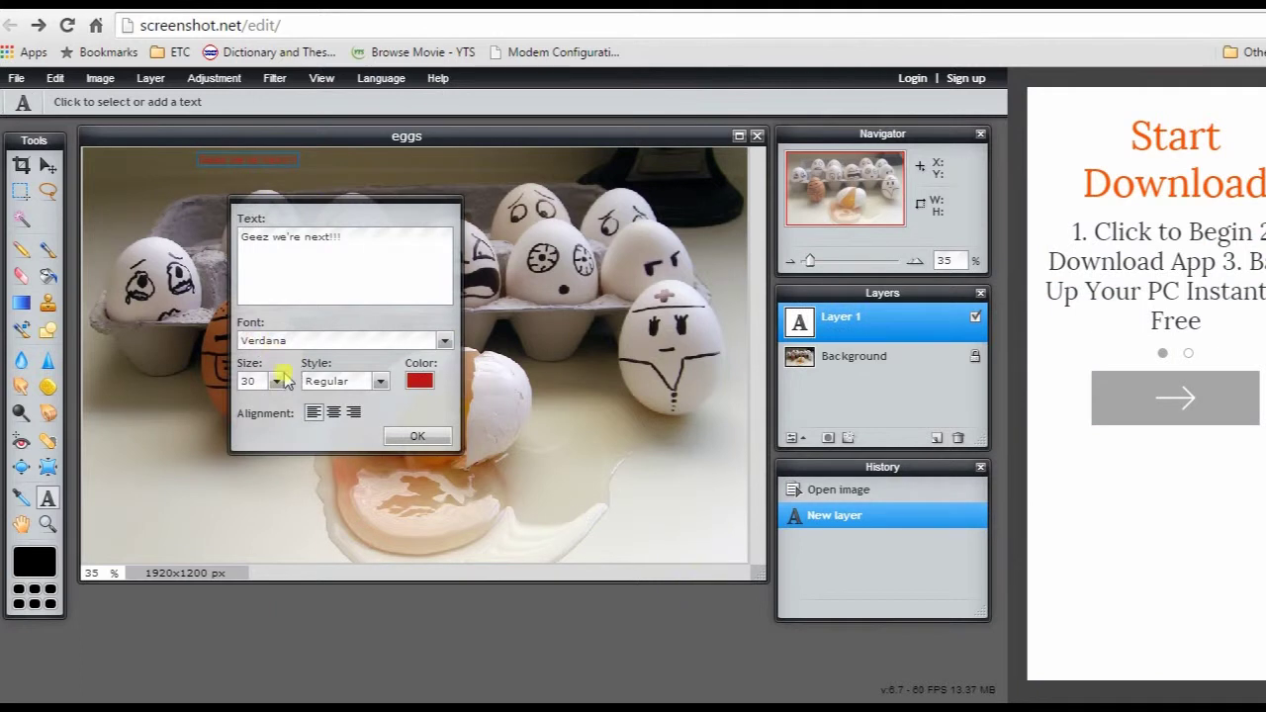
- Add the caption "Geez we're next!!!" in bold red at size 88
left_click(276, 381)
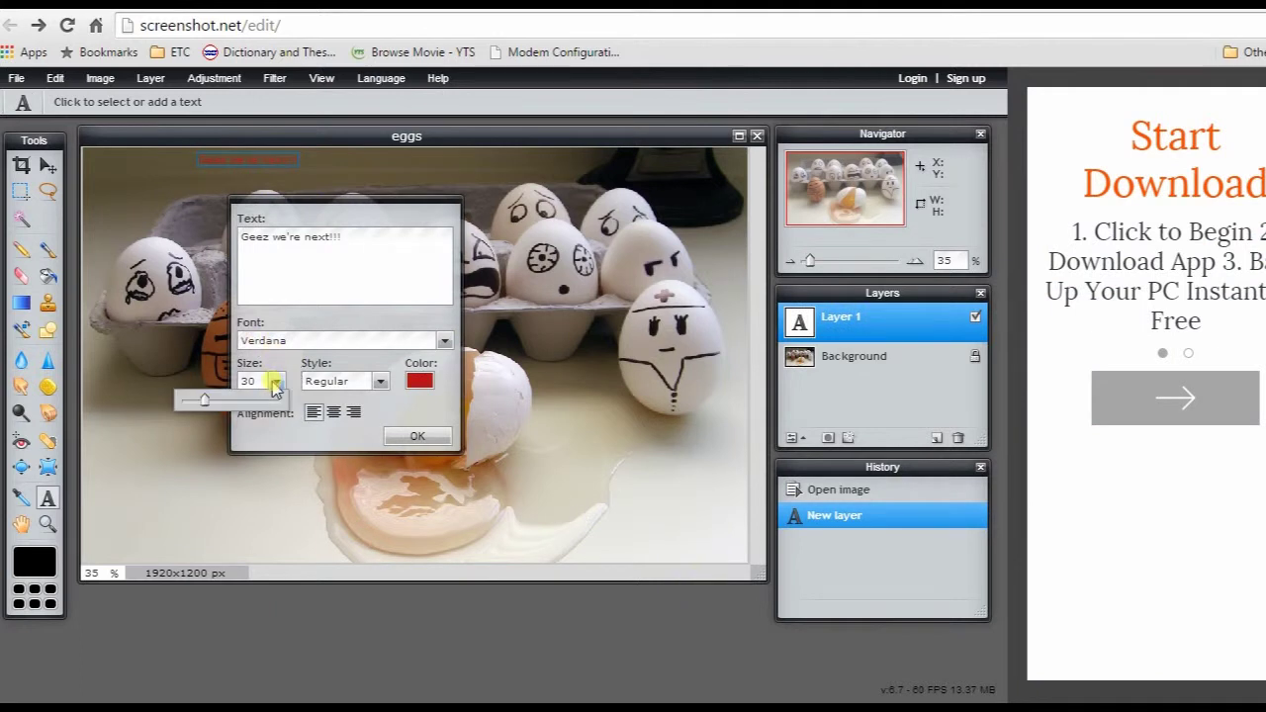
left_click_drag(204, 401, 243, 400)
left_click(380, 382)
left_click(319, 420)
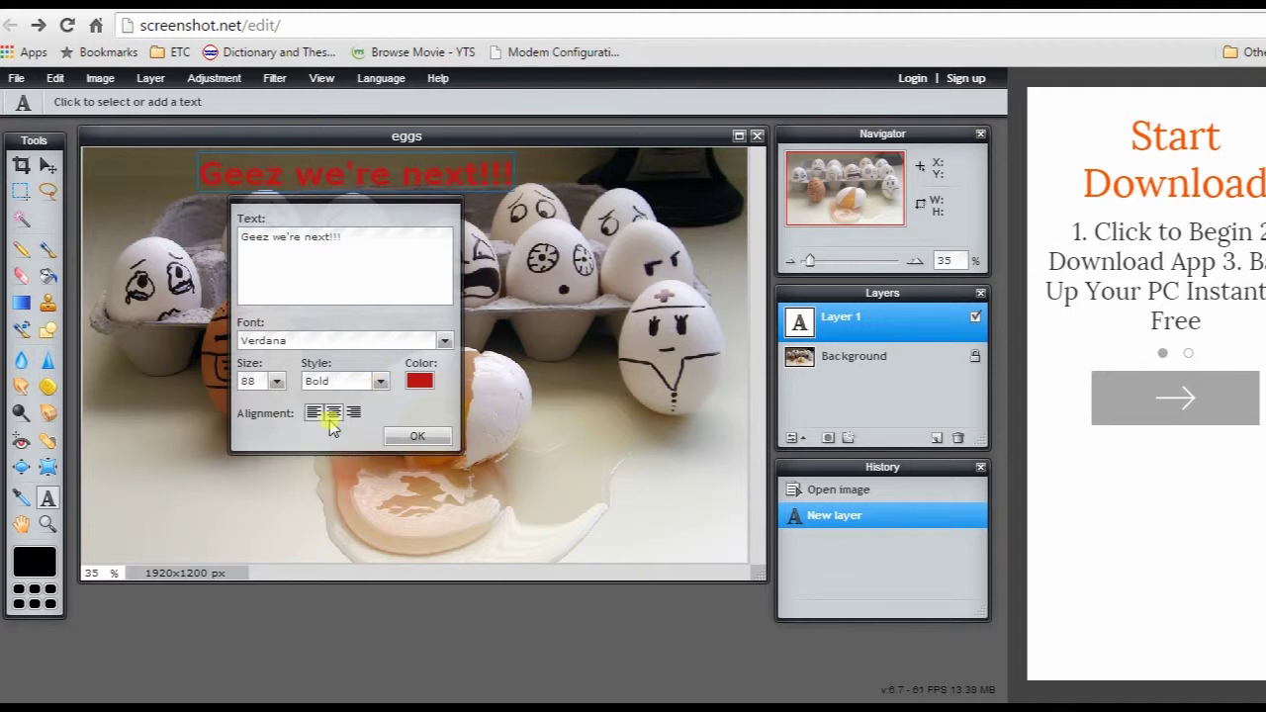
left_click(418, 438)
- Clone the broken egg and its yolk puddle to its right, undoing a stray stroke
left_click(47, 304)
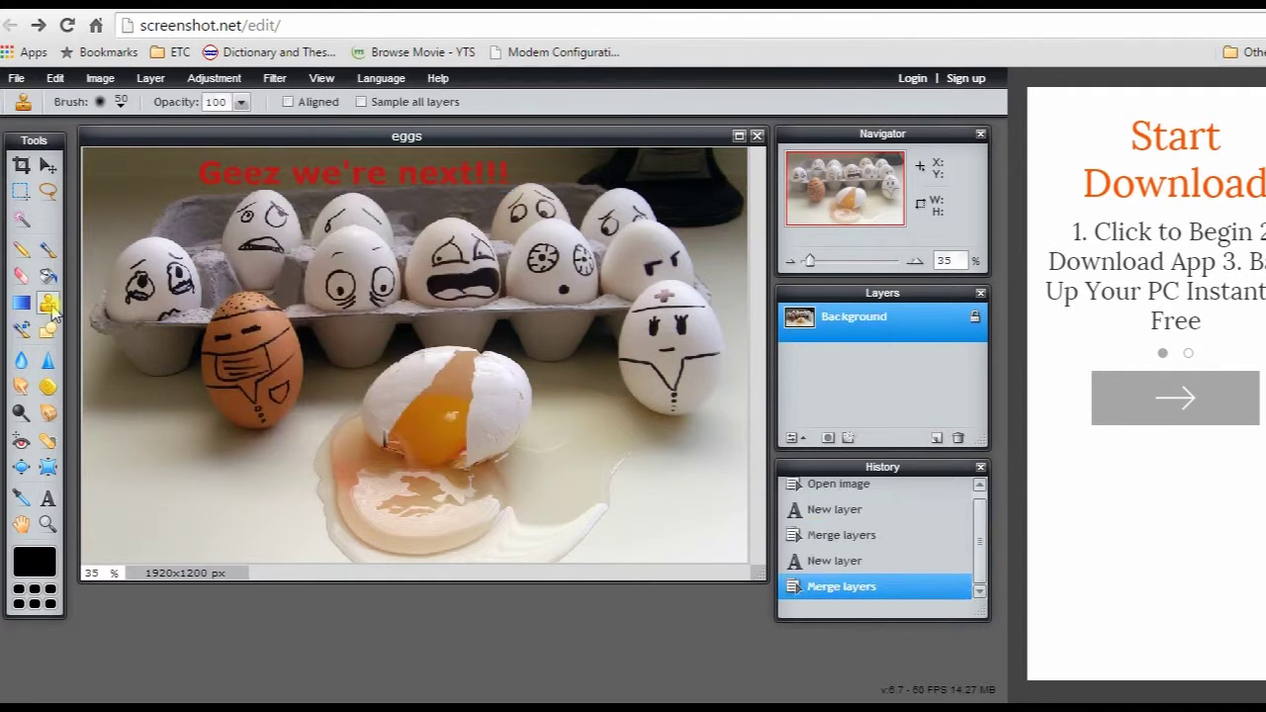
left_click(428, 447, "ctrl")
mouse_move(624, 478)
left_mouse_down()
mouse_move(614, 392)
mouse_move(567, 393)
mouse_move(653, 376)
mouse_move(719, 391)
mouse_move(744, 423)
mouse_move(719, 500)
mouse_move(652, 494)
mouse_move(643, 426)
mouse_move(593, 425)
mouse_move(692, 385)
mouse_move(621, 396)
mouse_move(661, 430)
mouse_move(648, 455)
mouse_move(594, 445)
mouse_move(621, 455)
mouse_move(623, 474)
mouse_move(638, 467)
mouse_move(599, 511)
mouse_move(692, 481)
mouse_move(723, 485)
mouse_move(709, 435)
mouse_move(682, 420)
mouse_move(662, 425)
mouse_move(659, 474)
left_mouse_up()
key("ctrl+z")
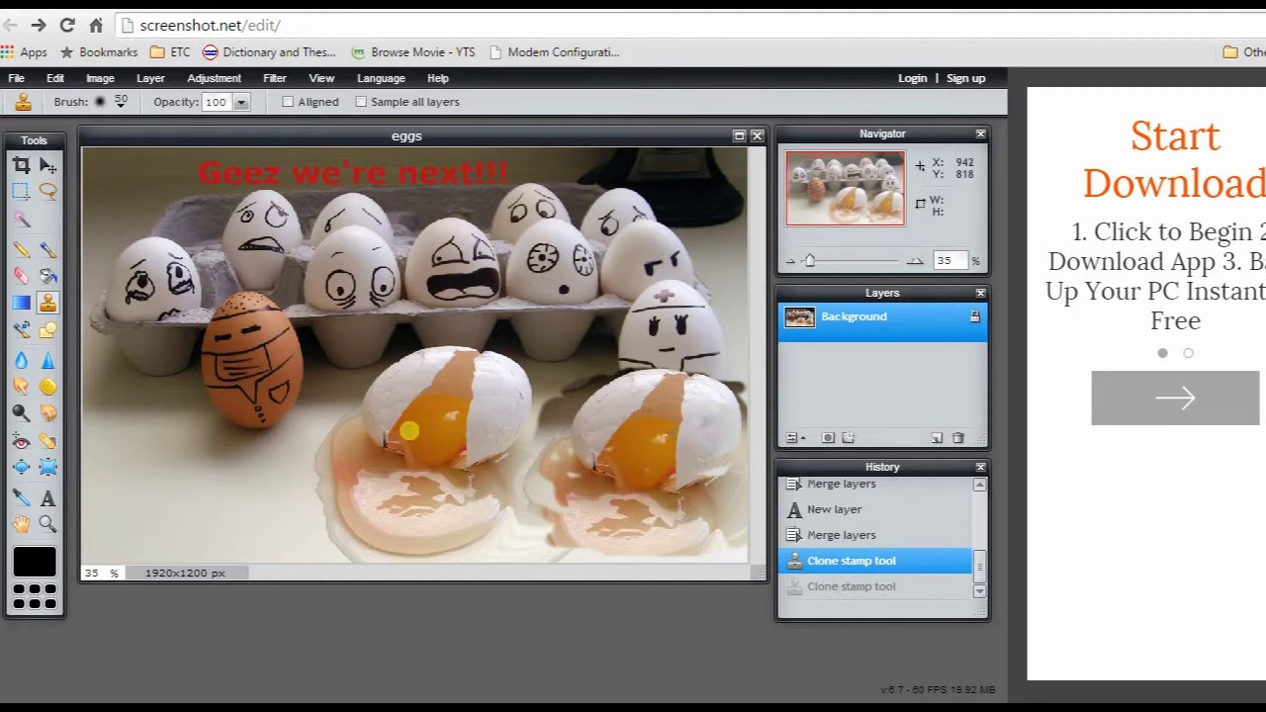
mouse_move(639, 477)
left_mouse_down()
mouse_move(709, 483)
mouse_move(744, 469)
mouse_move(700, 508)
mouse_move(681, 510)
mouse_move(731, 469)
mouse_move(735, 440)
mouse_move(638, 504)
left_mouse_up()
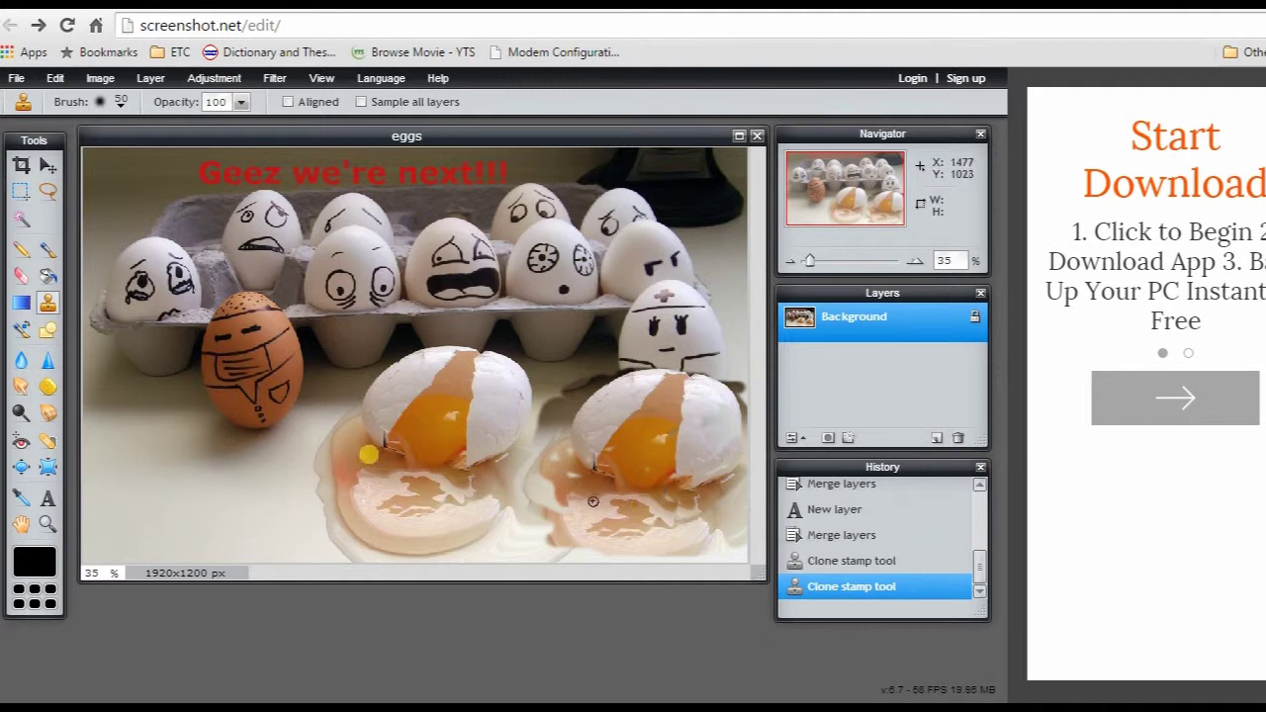
- Save the edited photo to the Desktop as JPEG eggs001
left_click(18, 79)
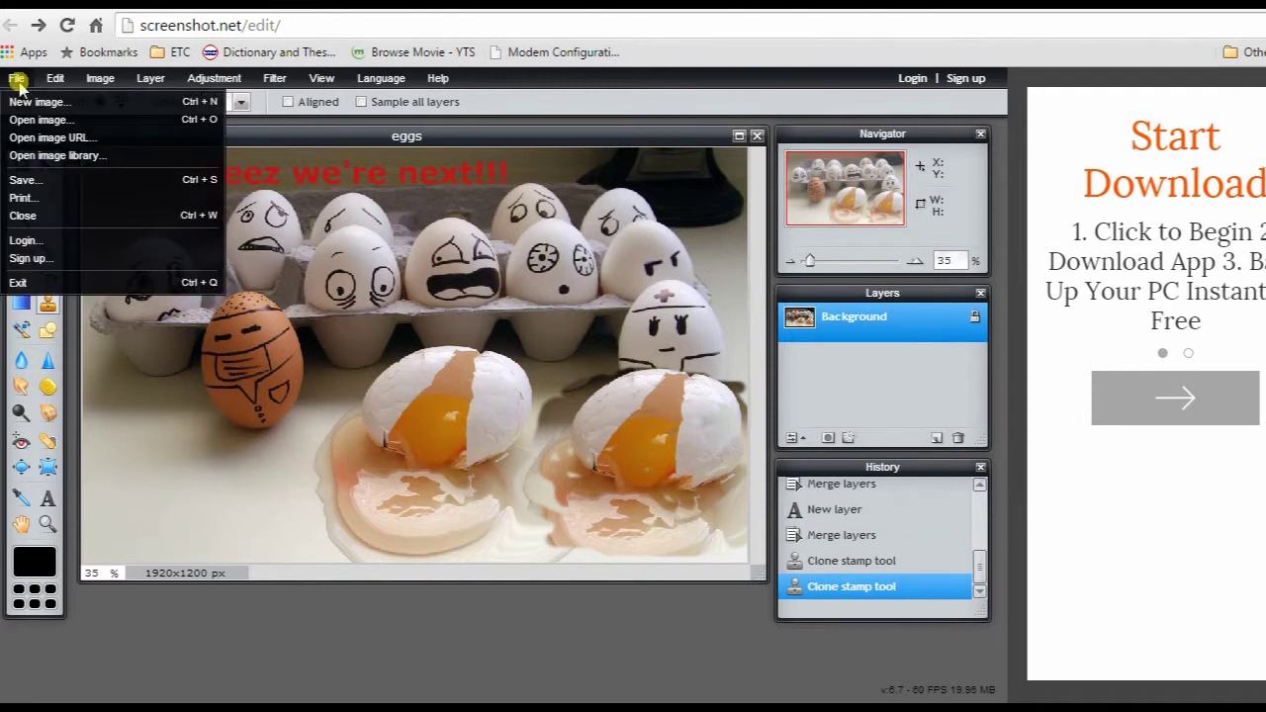
left_click(28, 180)
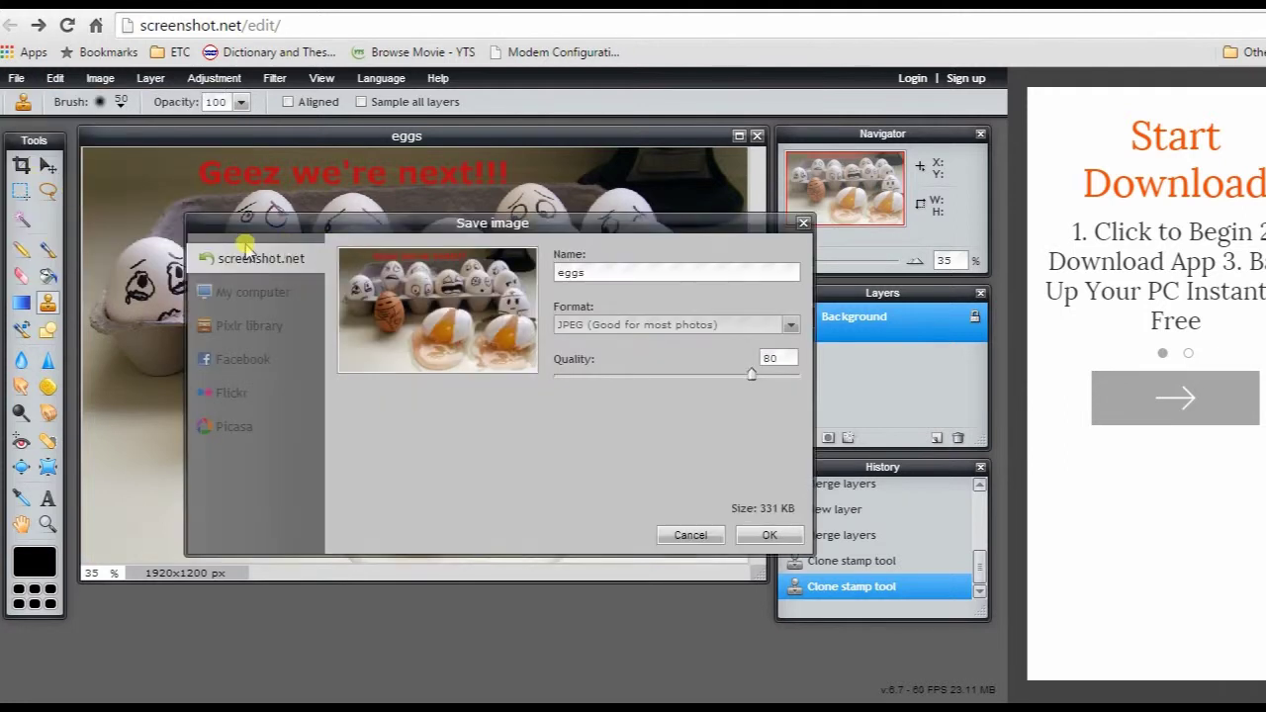
left_click(238, 295)
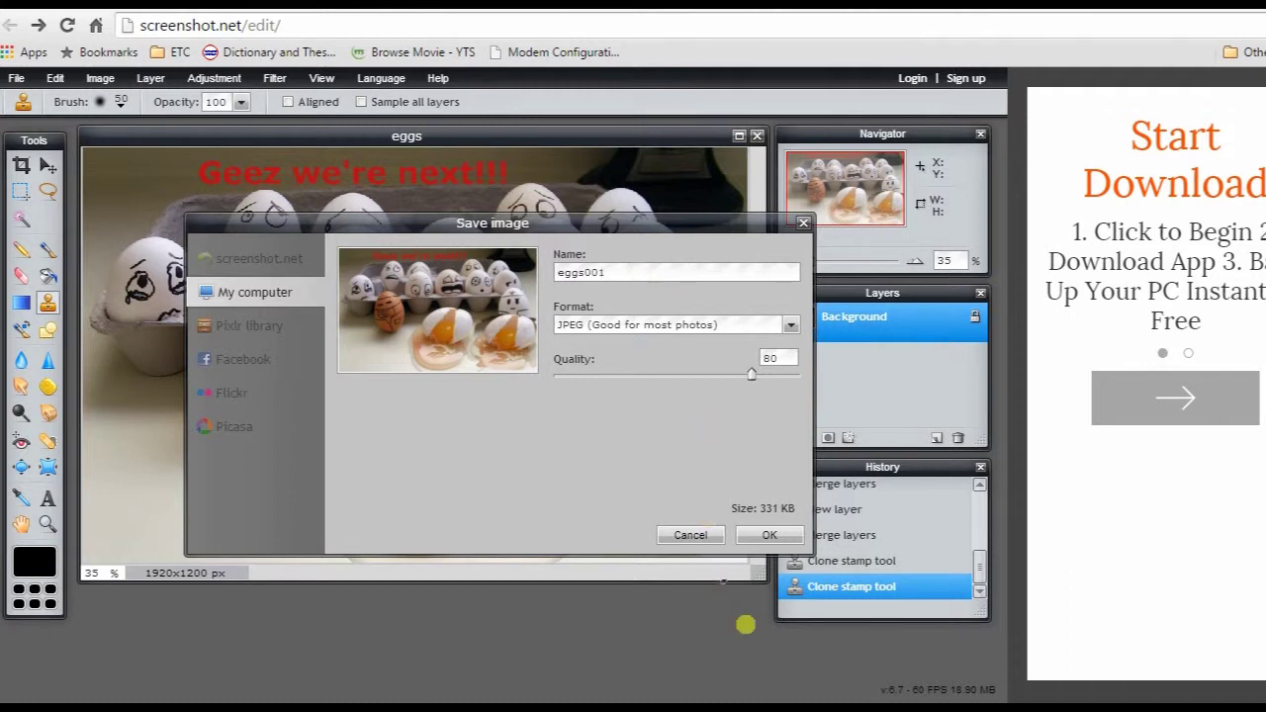
left_click(767, 535)
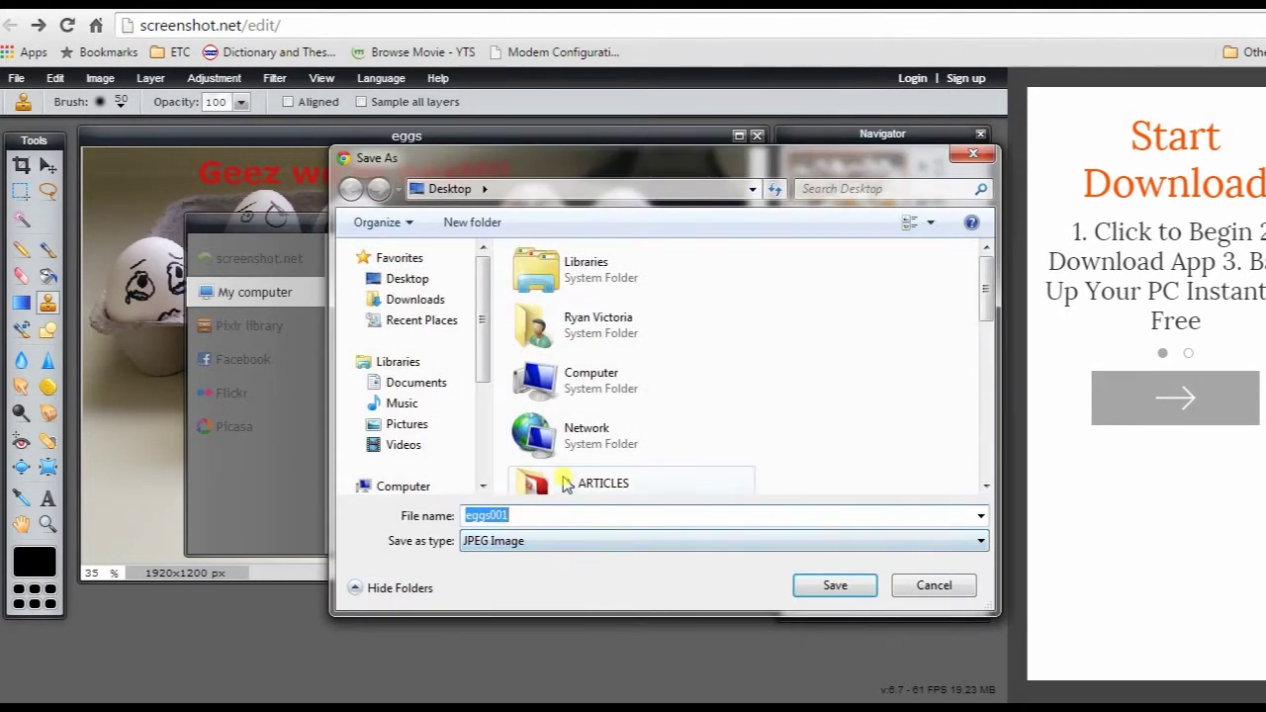
left_click(425, 281)
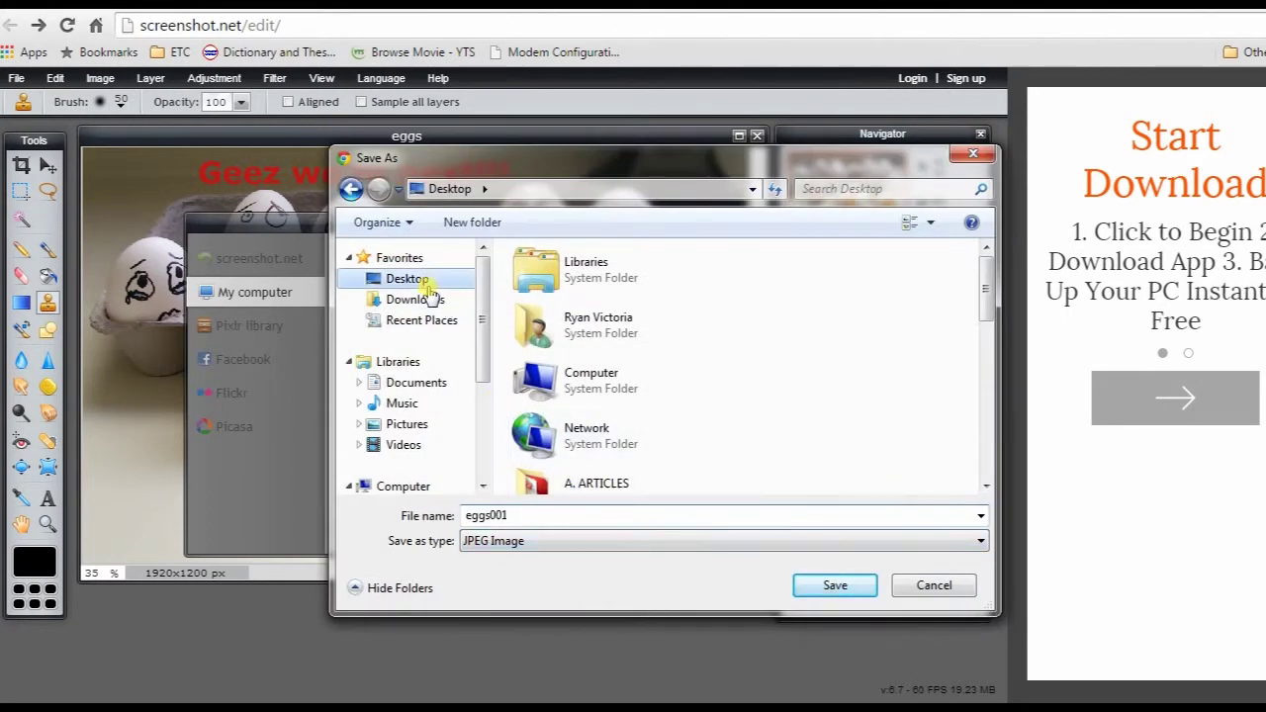
left_click(831, 586)
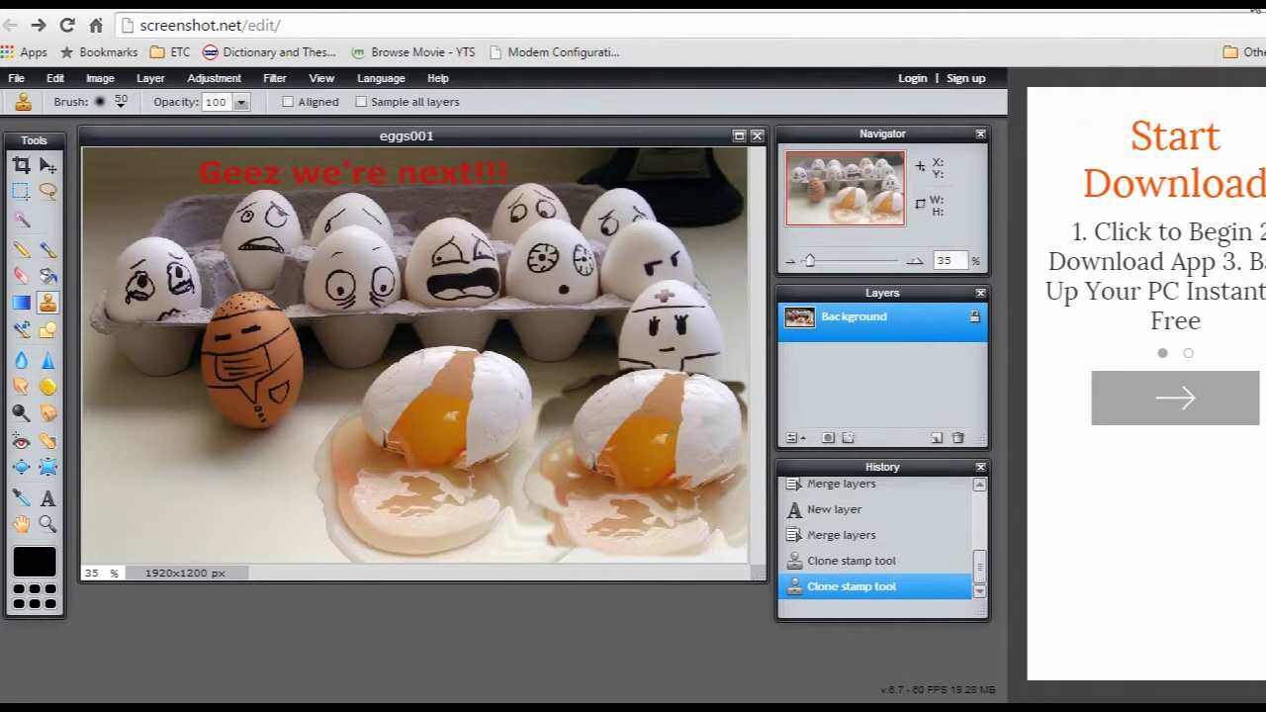
- Open eggs001 from the desktop in Photo Viewer and enlarge its window
left_click(1254, 10)
double_click(329, 113)
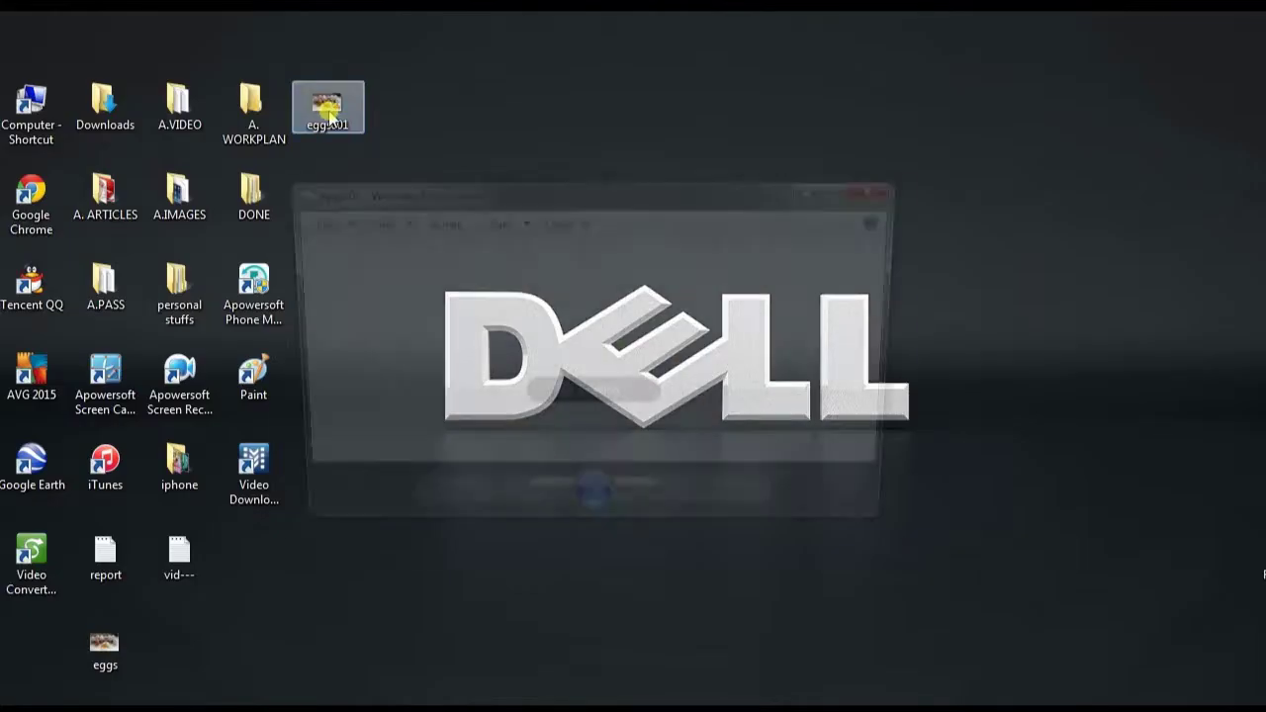
left_click_drag(775, 541, 773, 676)
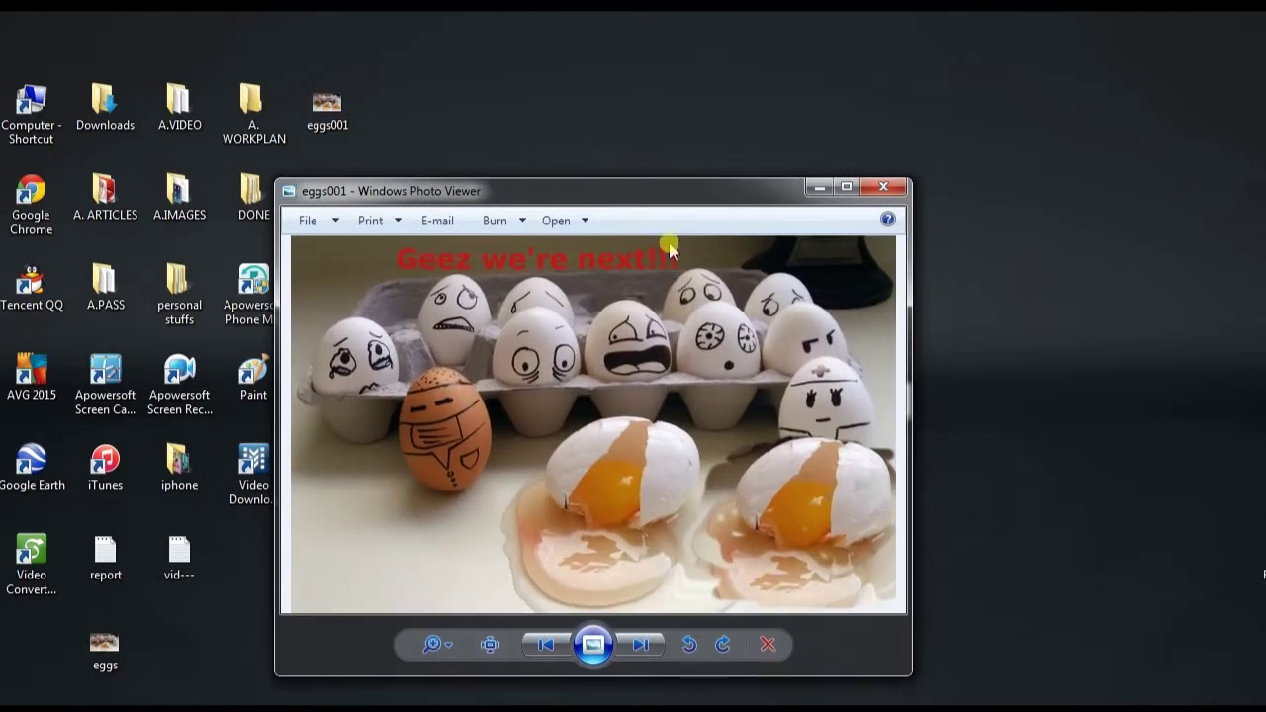
left_click_drag(644, 189, 643, 86)
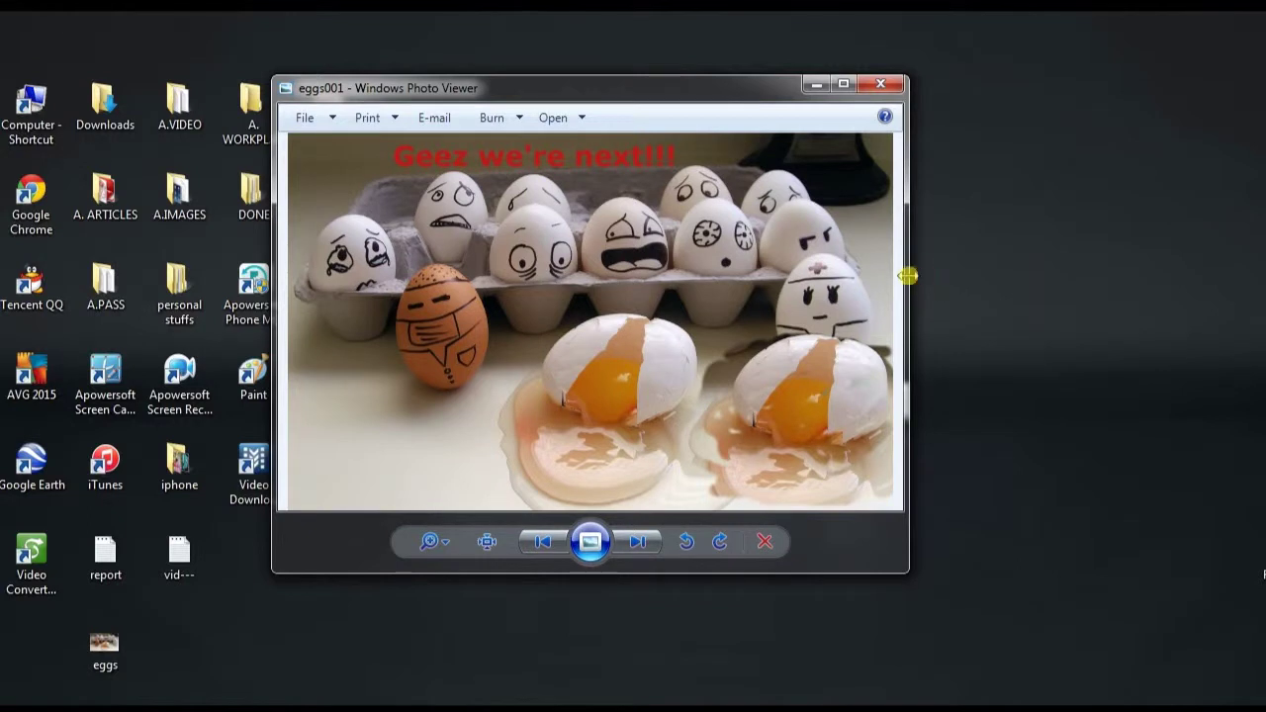
left_click_drag(907, 276, 963, 275)
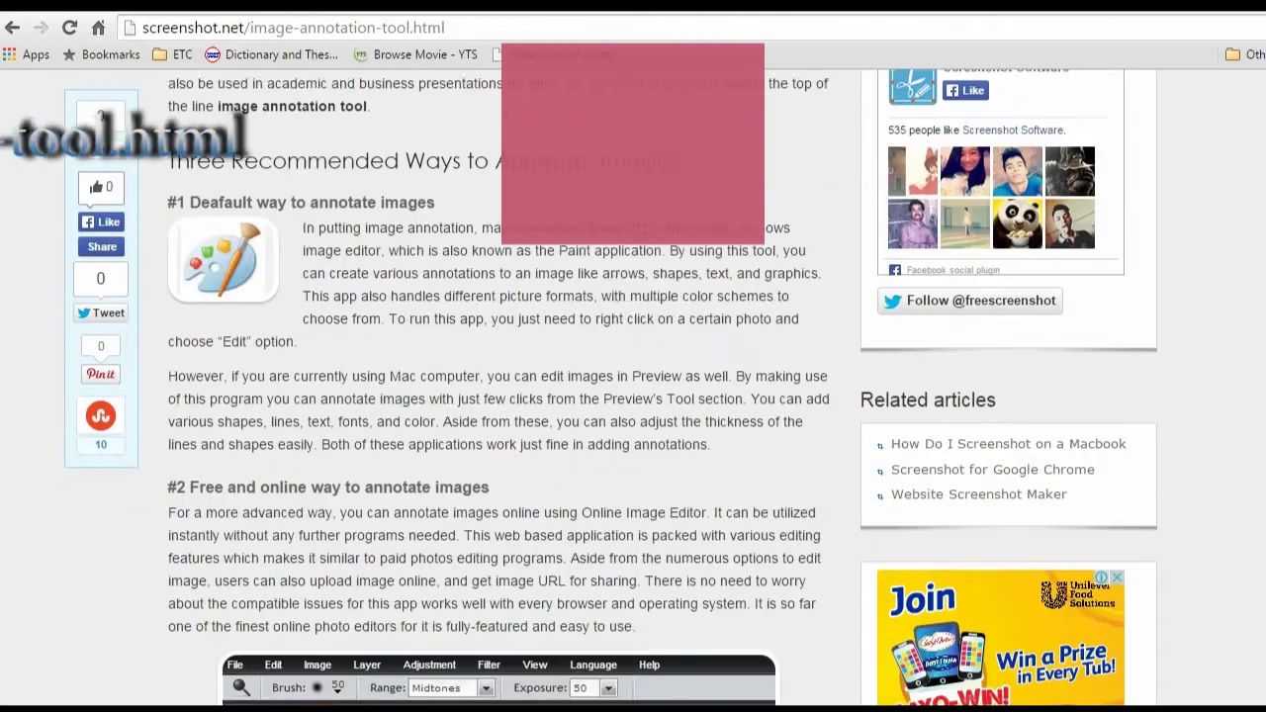
- Download and save the Apowersoft Screen Capture Pro installer from the article
scroll(494, 445, "down", 10)
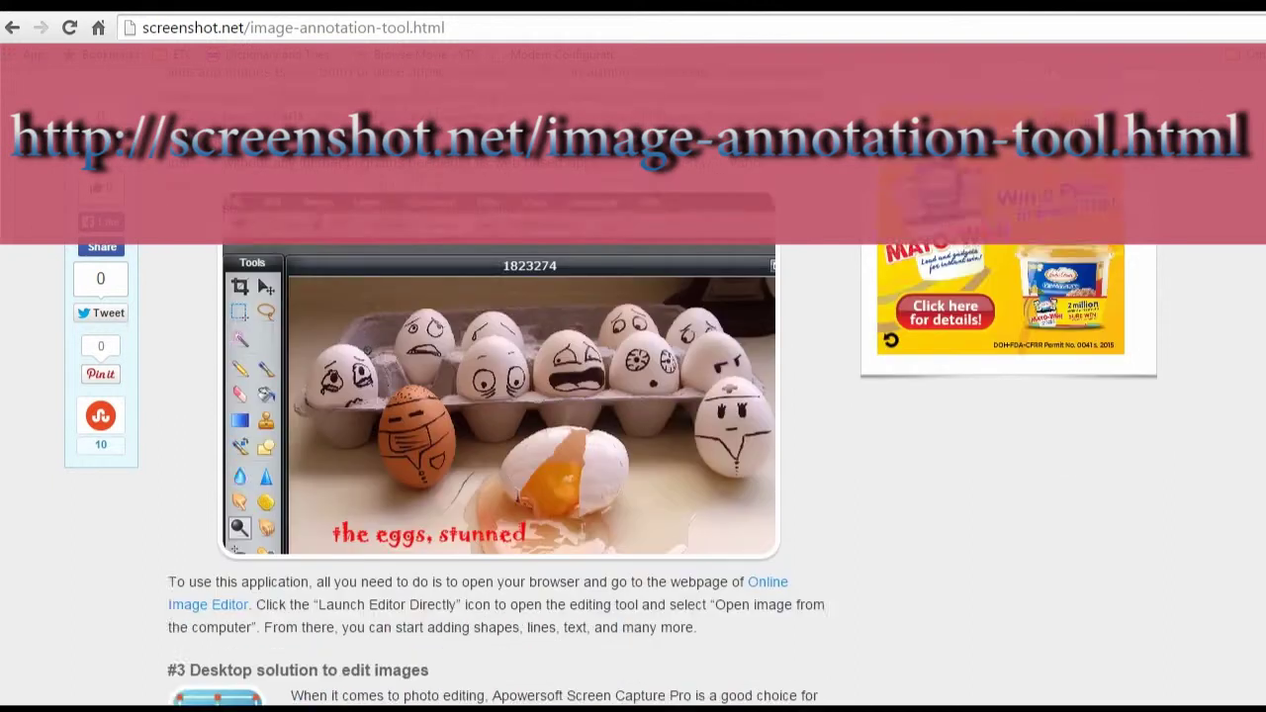
scroll(1035, 358, "down", 2)
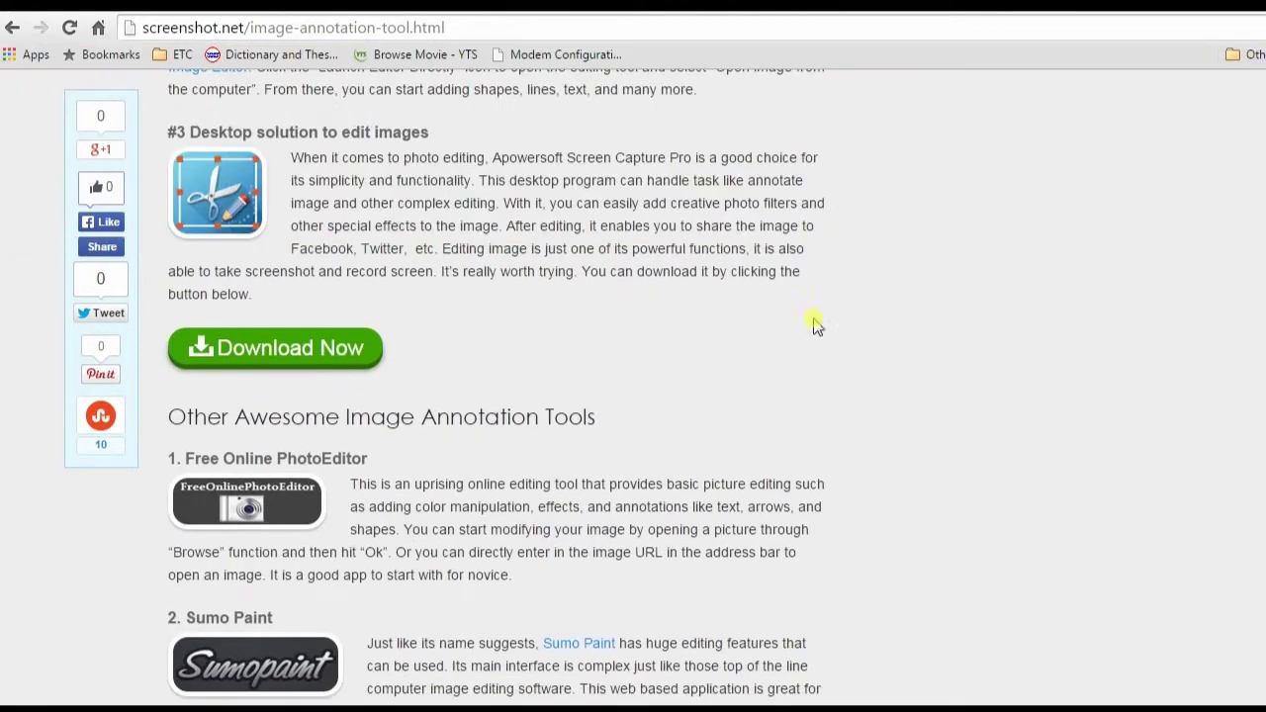
left_click_drag(493, 160, 692, 161)
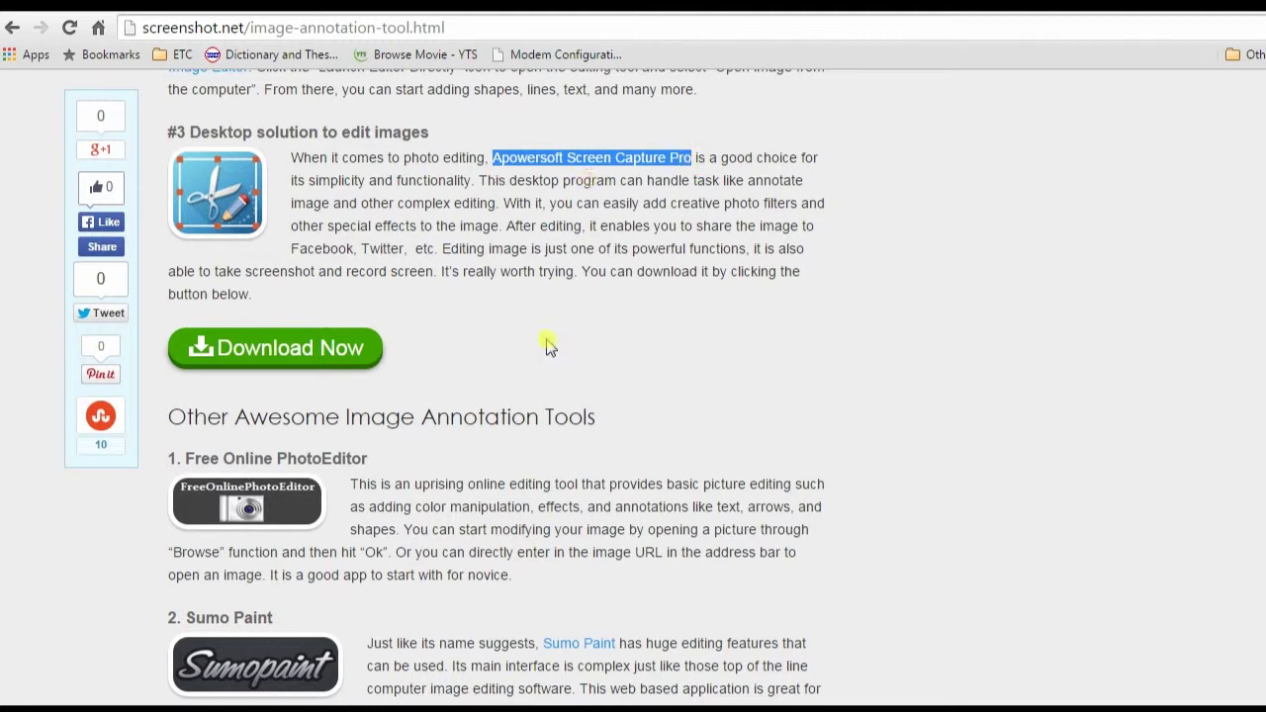
left_click(286, 353)
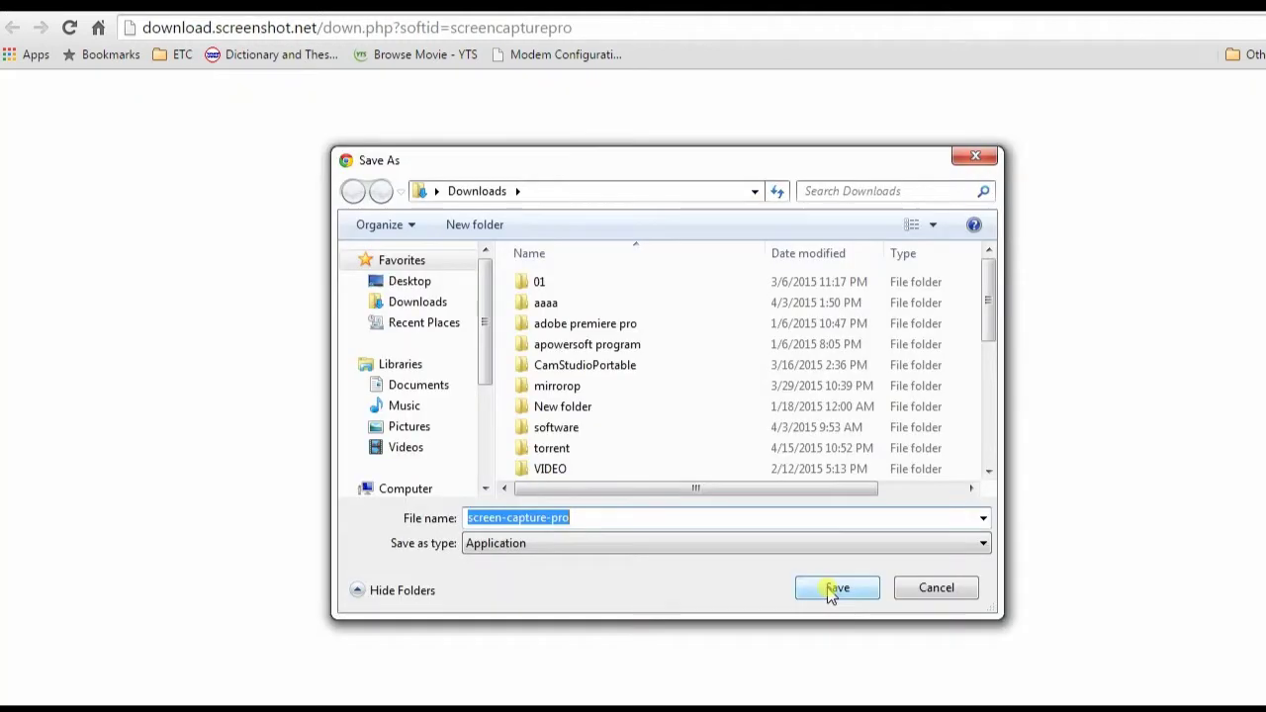
left_click(836, 589)
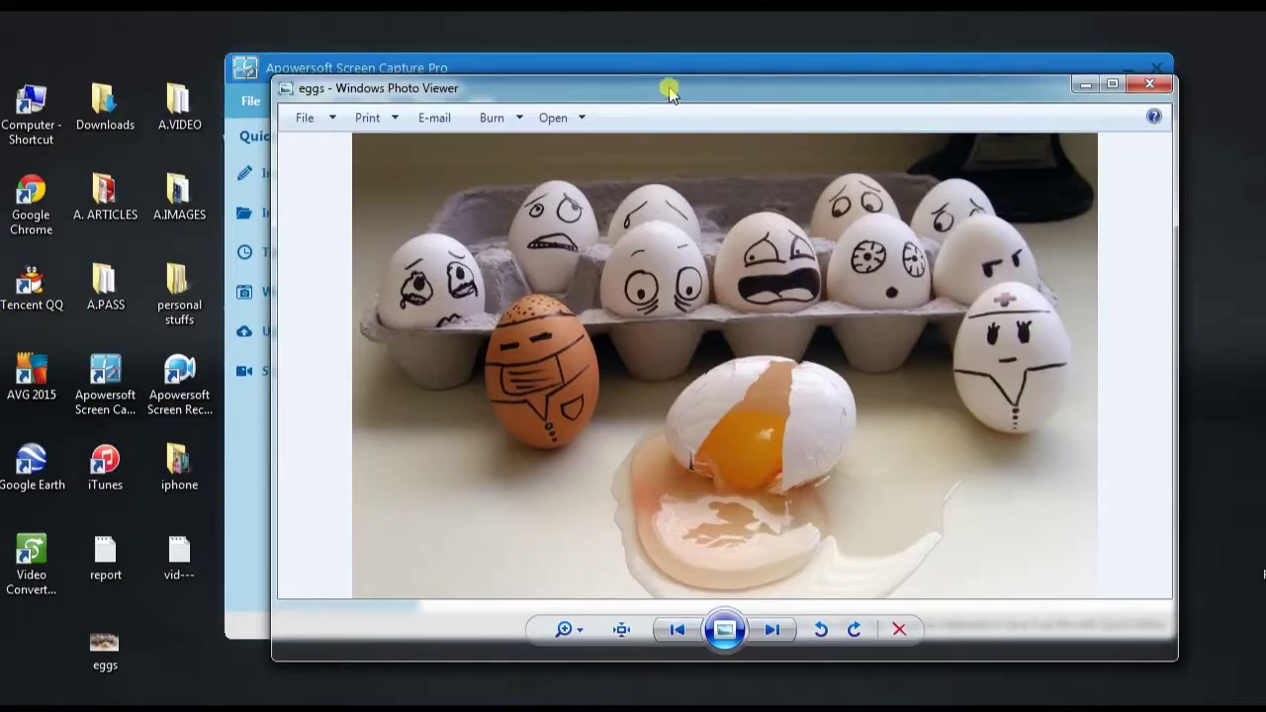
- Switch capture output to Advanced Editor and start a new screen capture
left_click_drag(670, 92, 644, 60)
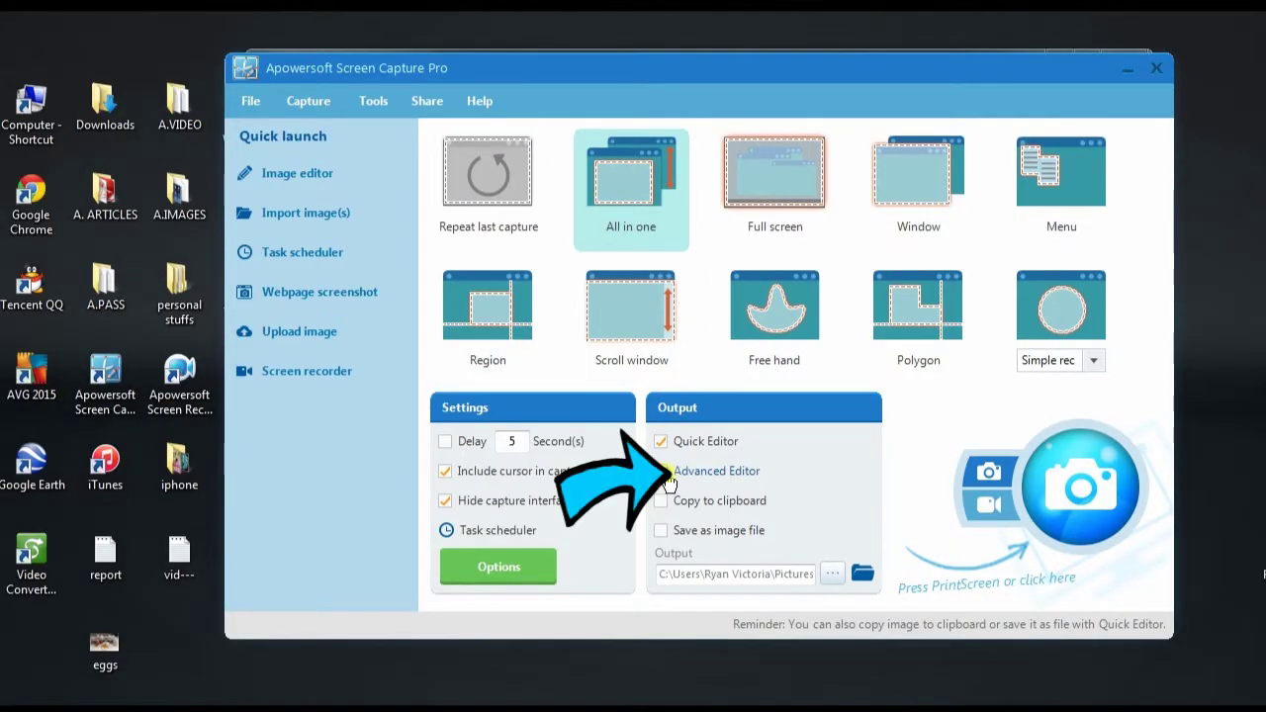
left_click(770, 474)
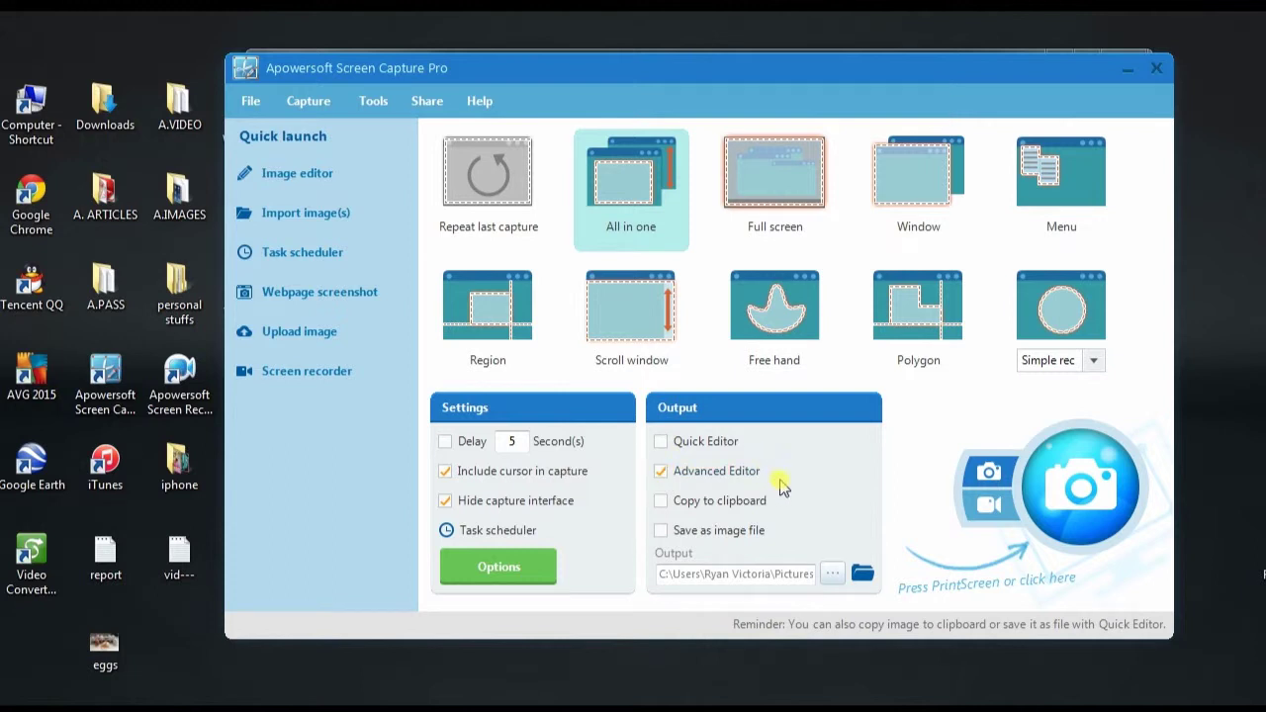
left_click(1095, 497)
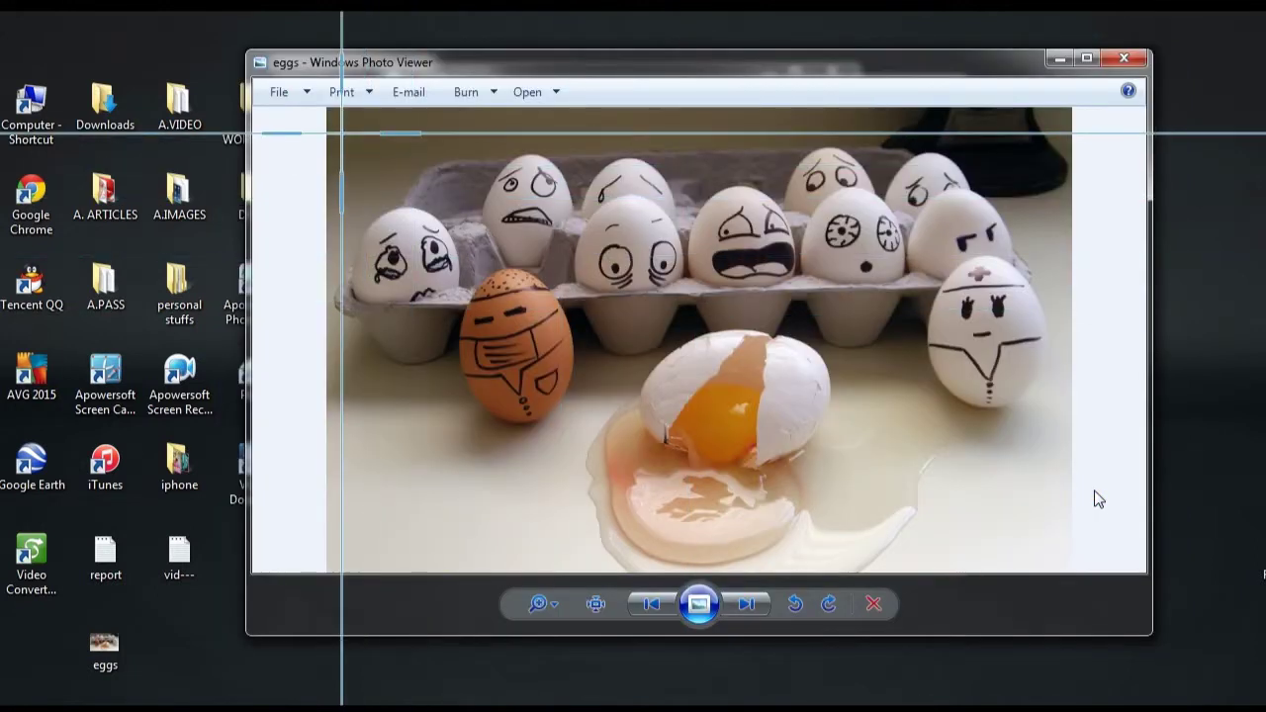
- Capture the eggs photo area and make the red caption bold at size 22
mouse_move(330, 116)
left_mouse_down()
mouse_move(710, 432)
mouse_move(1076, 558)
left_mouse_up()
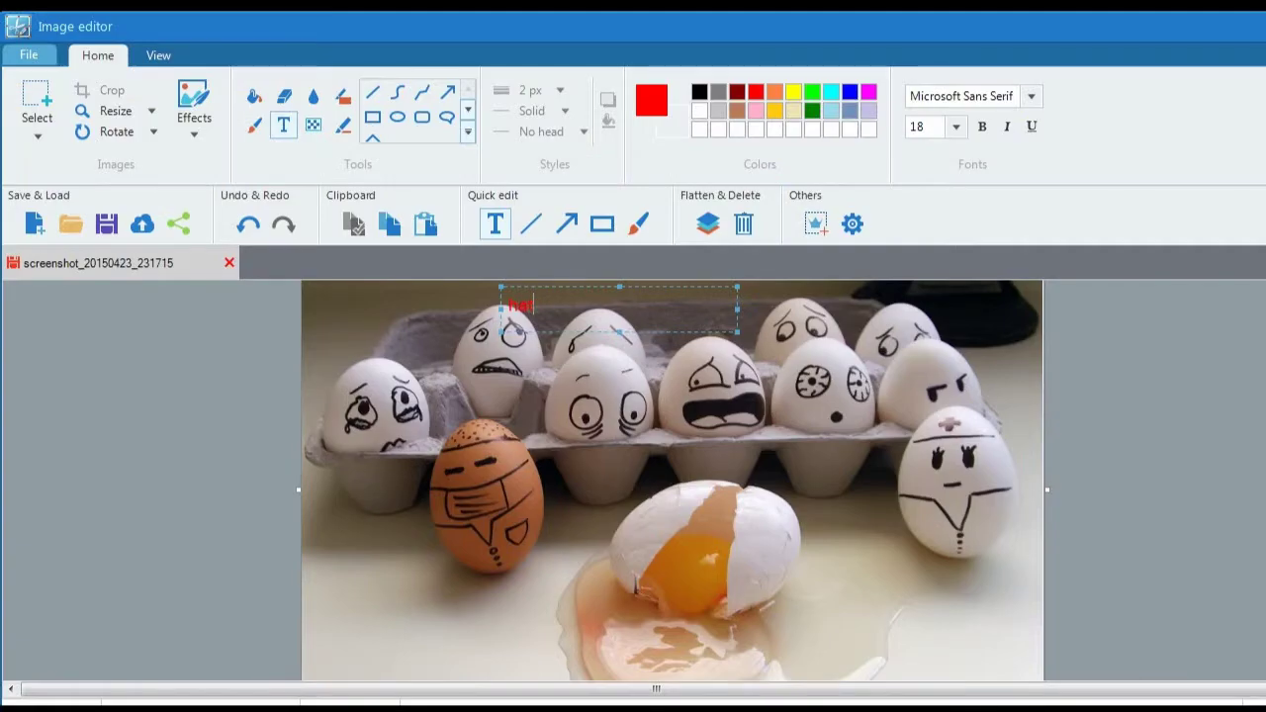
key("BackSpace")
key("BackSpace")
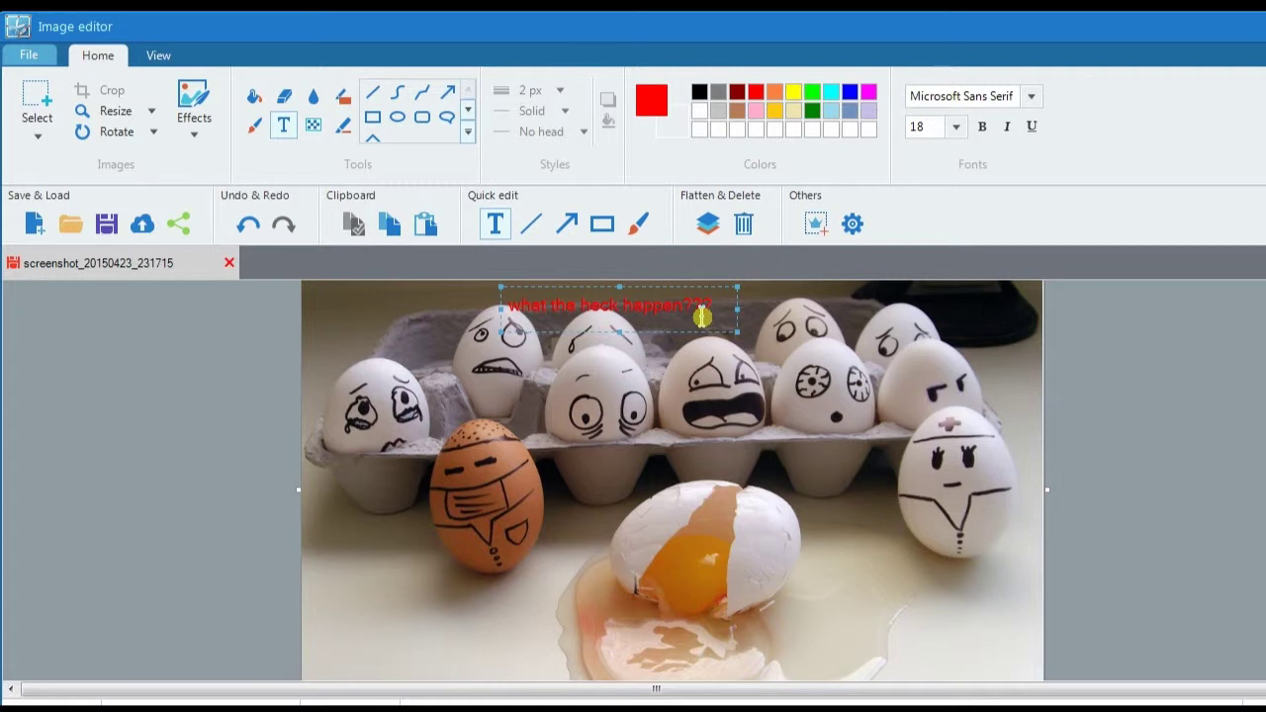
left_click(955, 126)
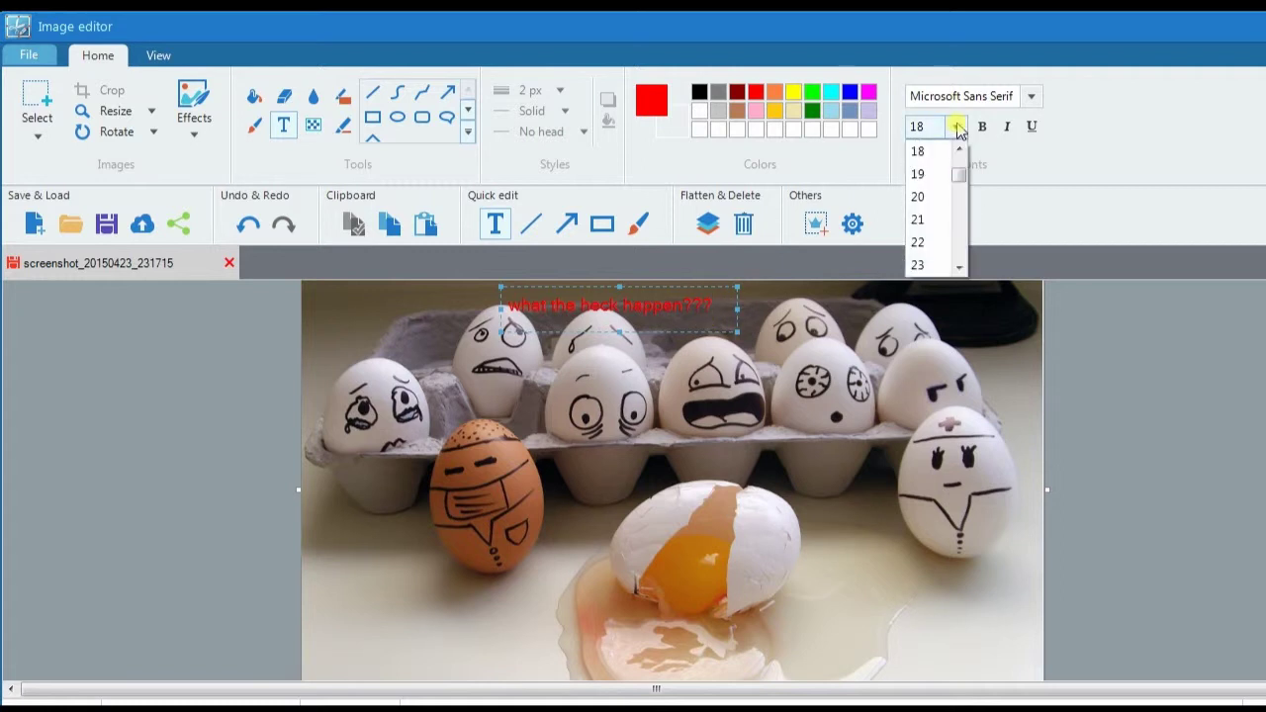
left_click(919, 242)
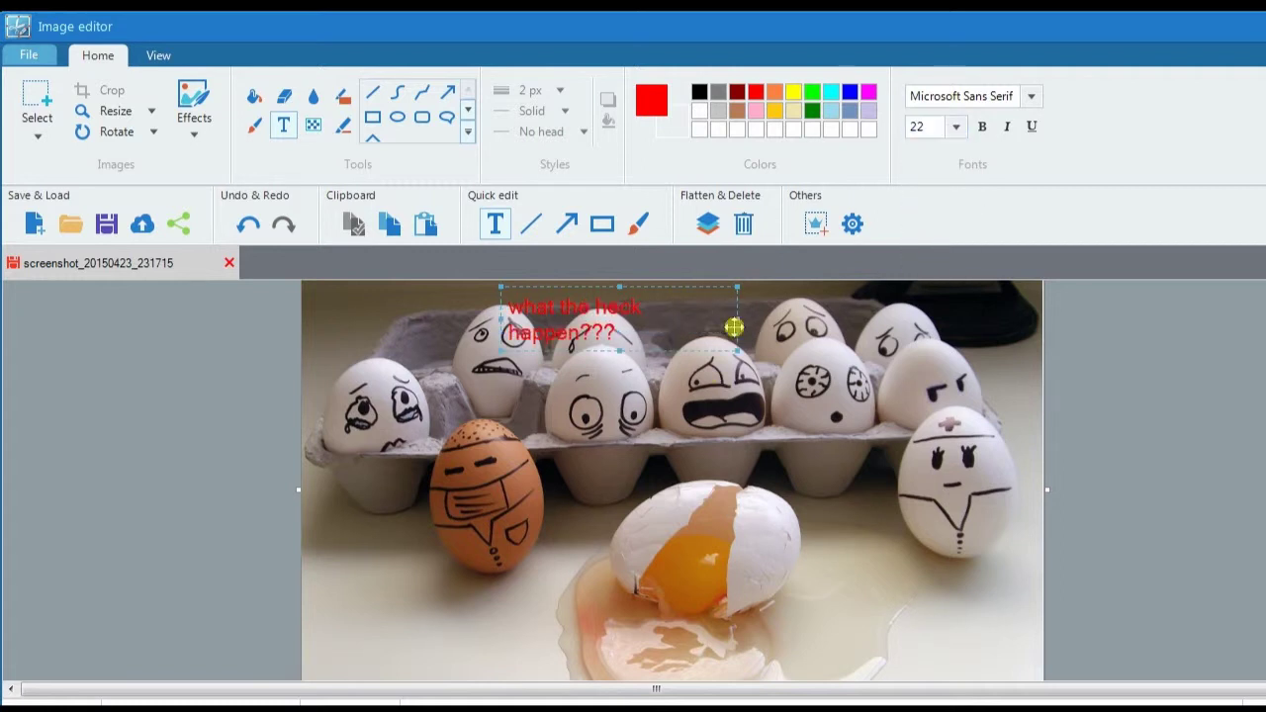
left_click_drag(737, 320, 782, 321)
left_click(982, 128)
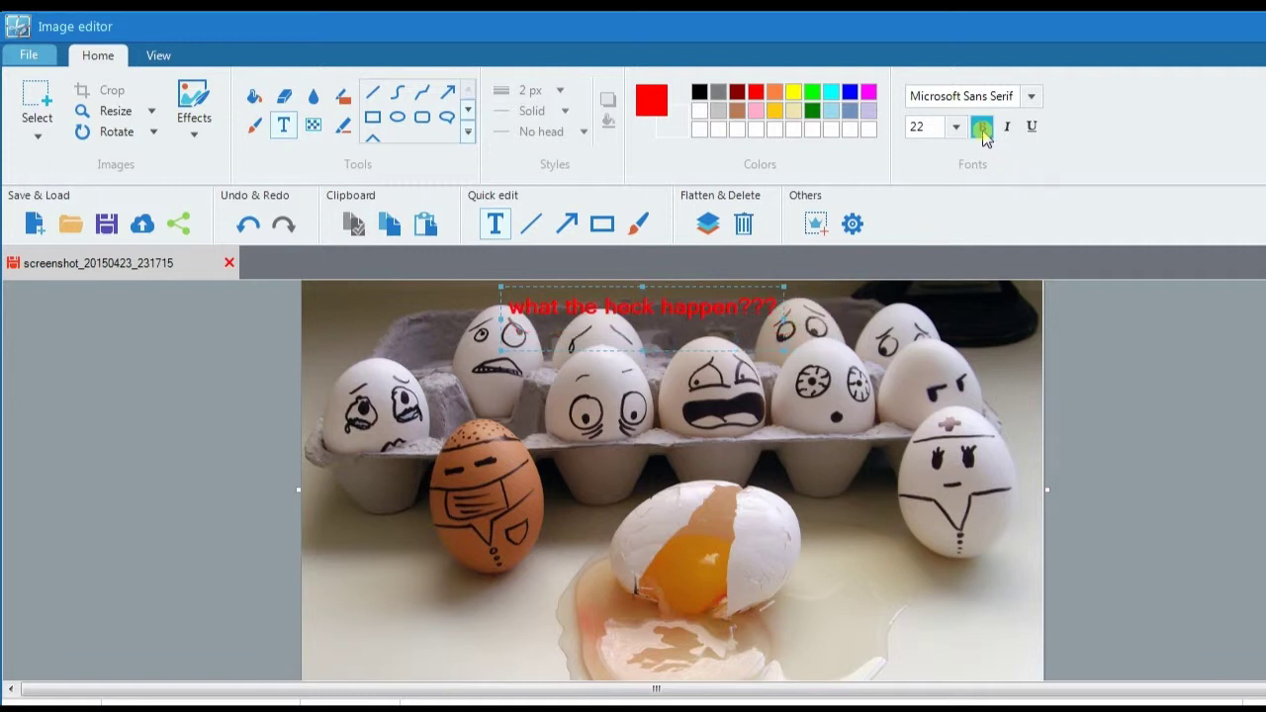
- Enlarge "what the heck happen???" to size 26 on one line and box it in red
left_click(955, 126)
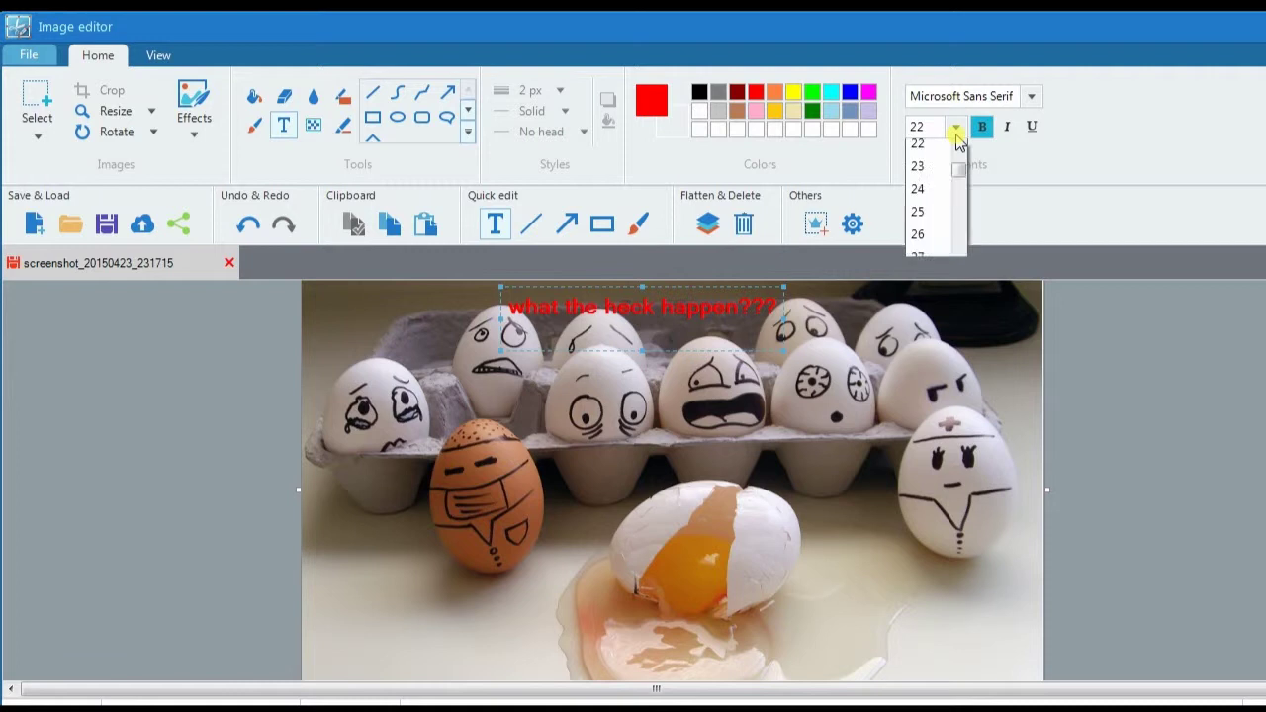
left_click(924, 243)
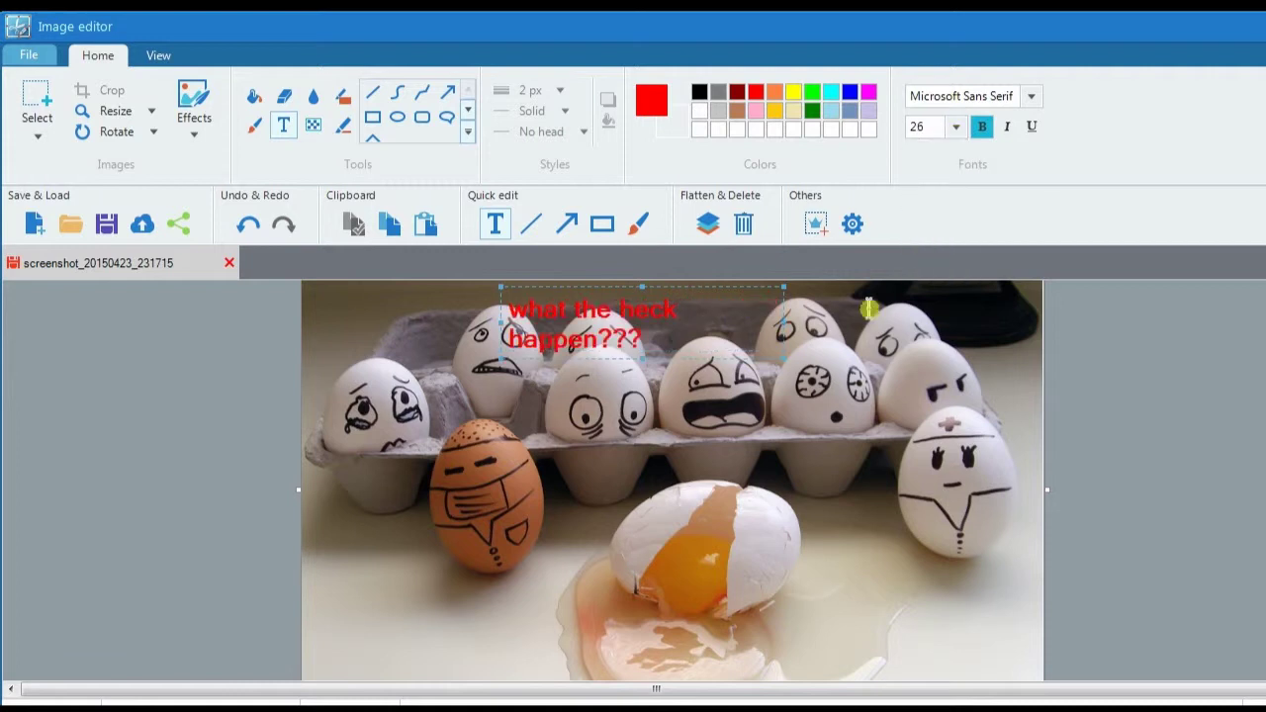
left_click_drag(783, 326, 828, 321)
left_click(925, 385)
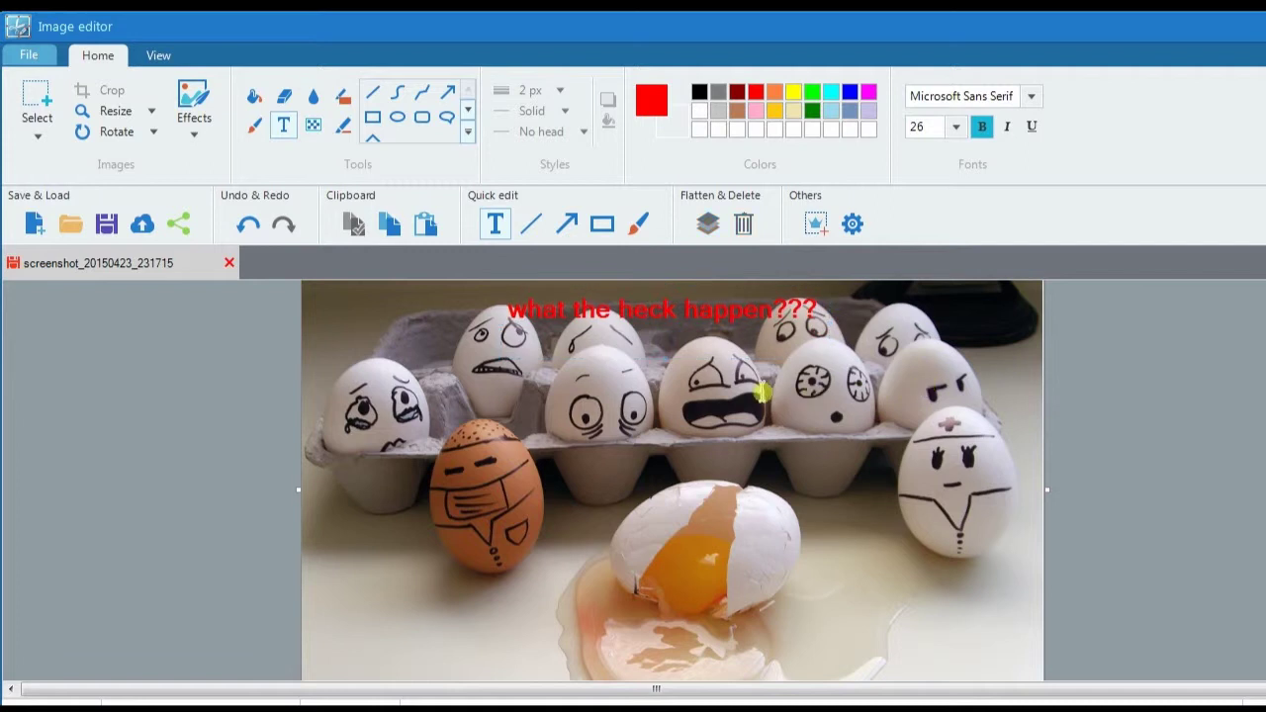
left_click(603, 224)
left_click_drag(491, 291, 674, 476)
- Add a red arrow to the broken egg and pixelate the area around it
left_click(566, 229)
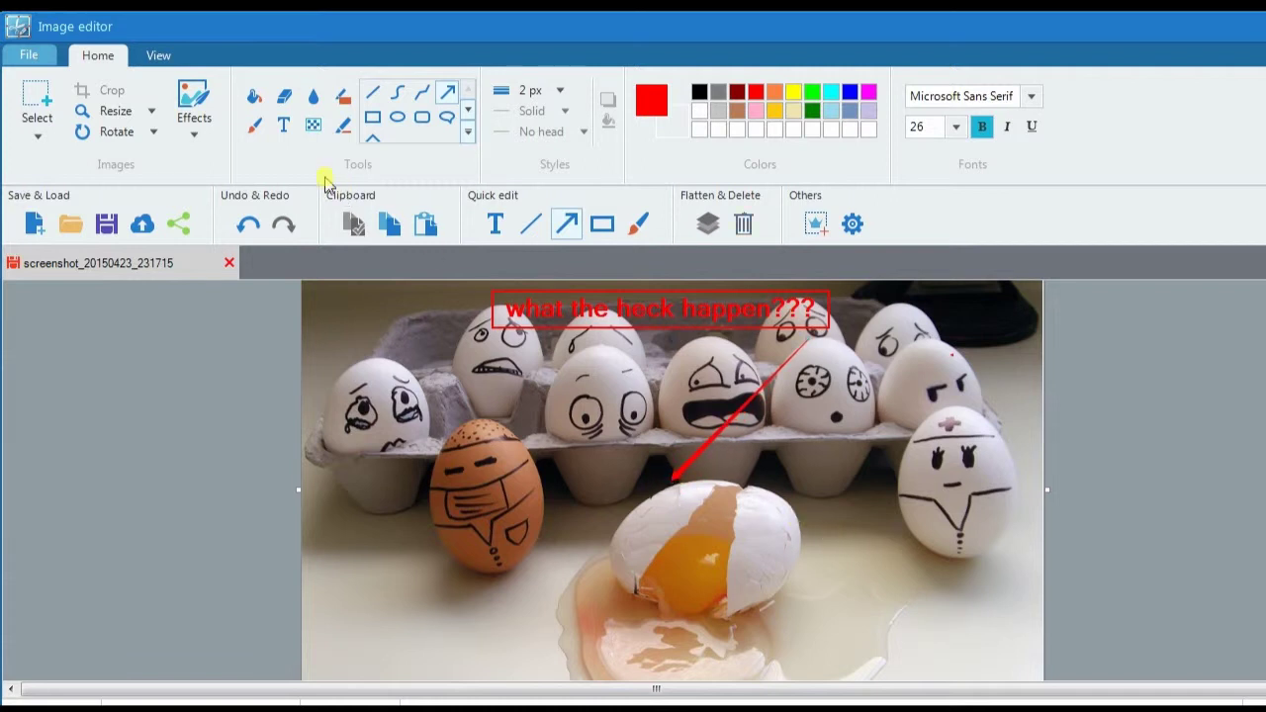
left_click(314, 128)
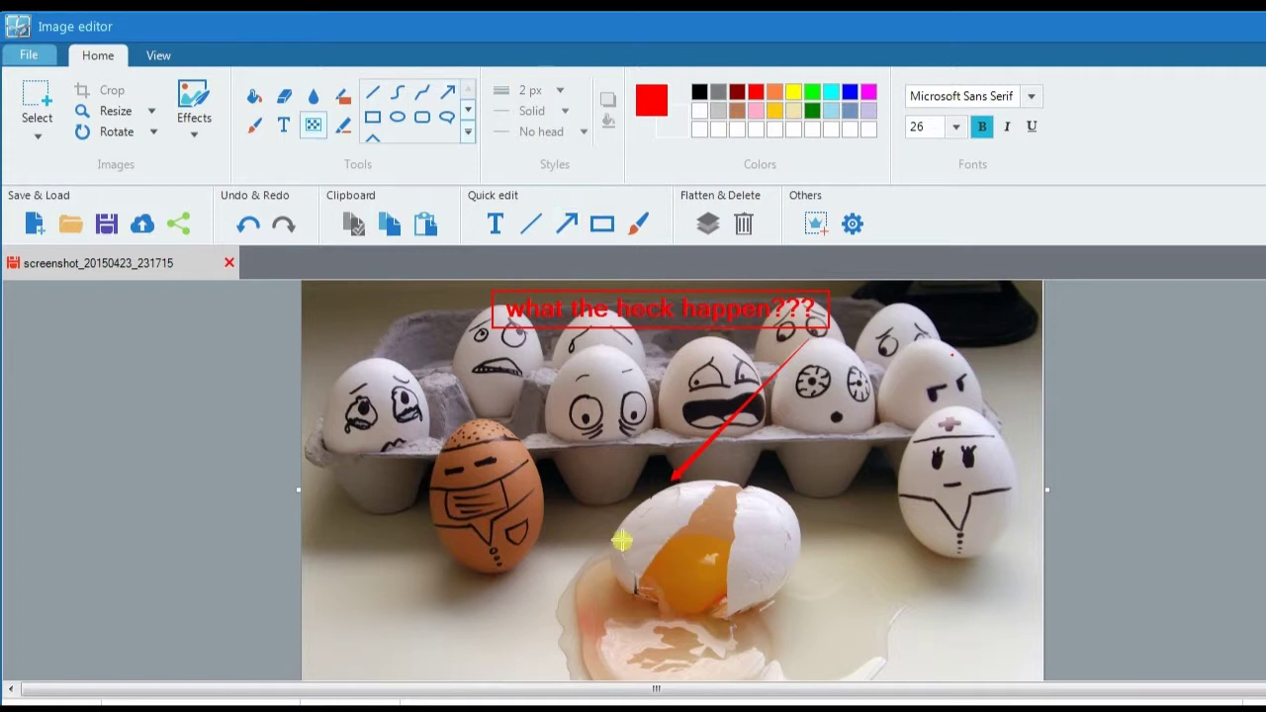
left_click_drag(628, 541, 736, 606)
- Apply Torn edge and Sharpen effects, then share the image to Facebook
left_click(201, 134)
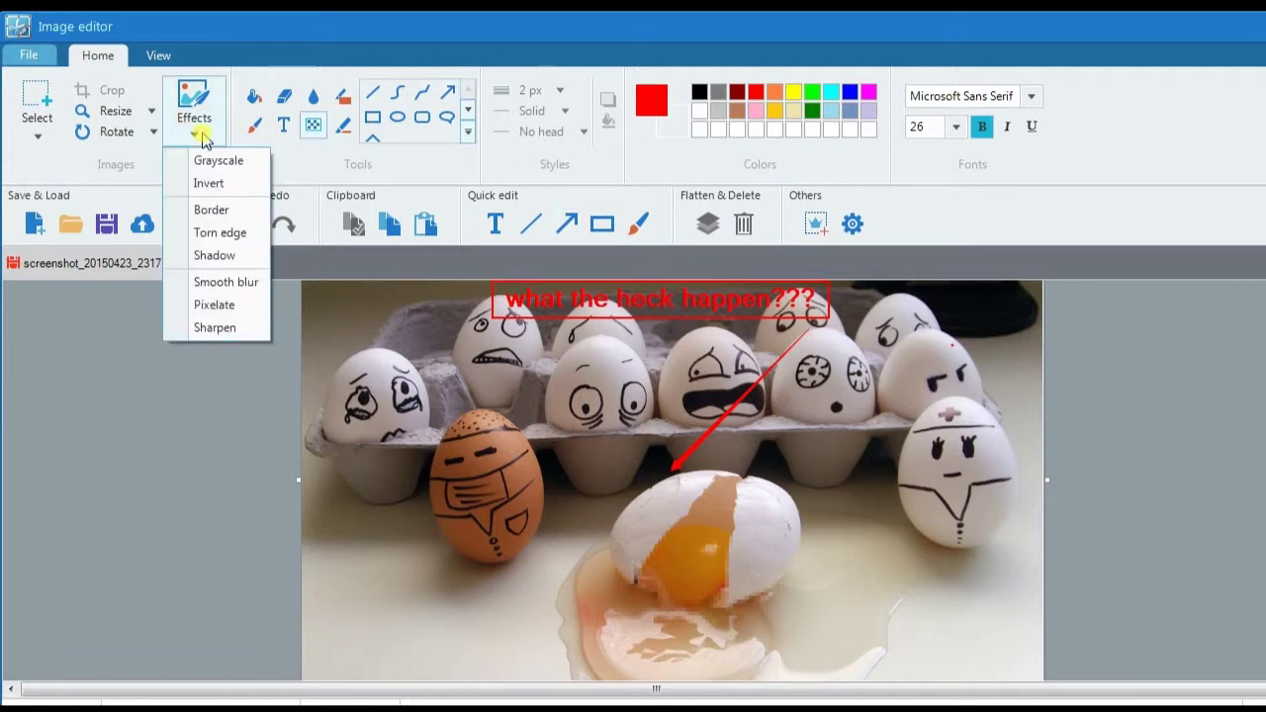
left_click(223, 233)
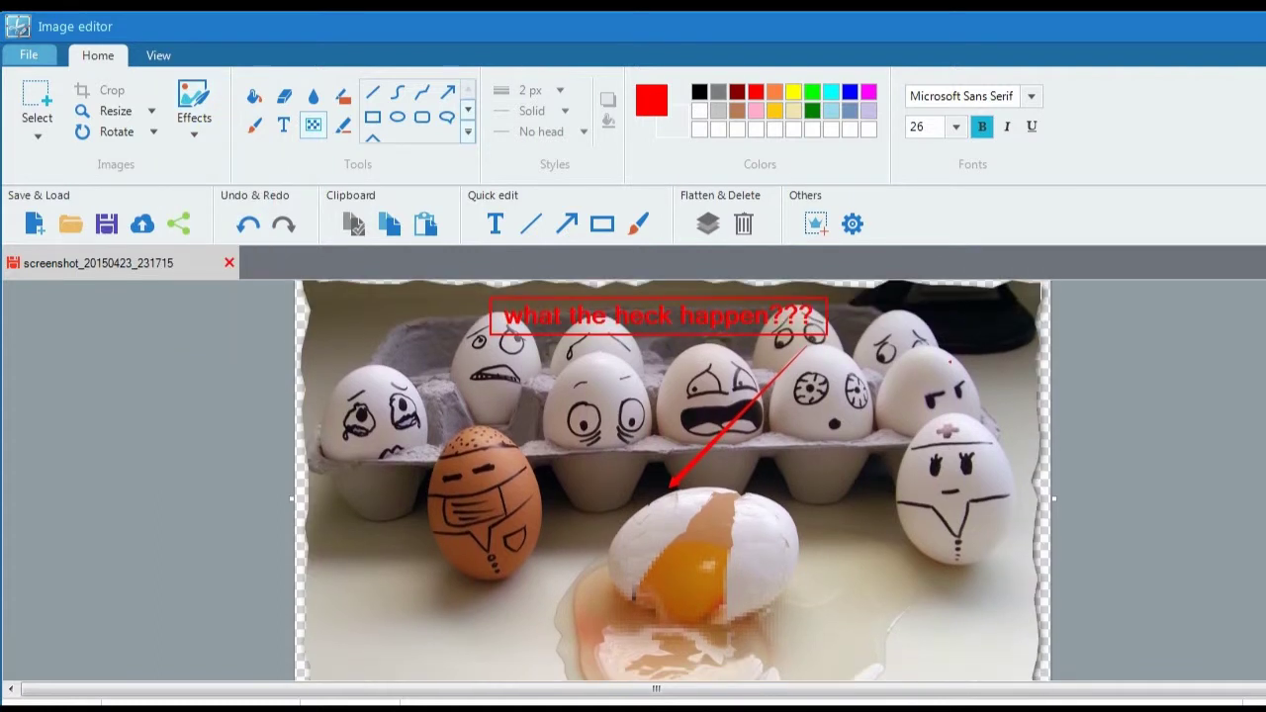
left_click(189, 120)
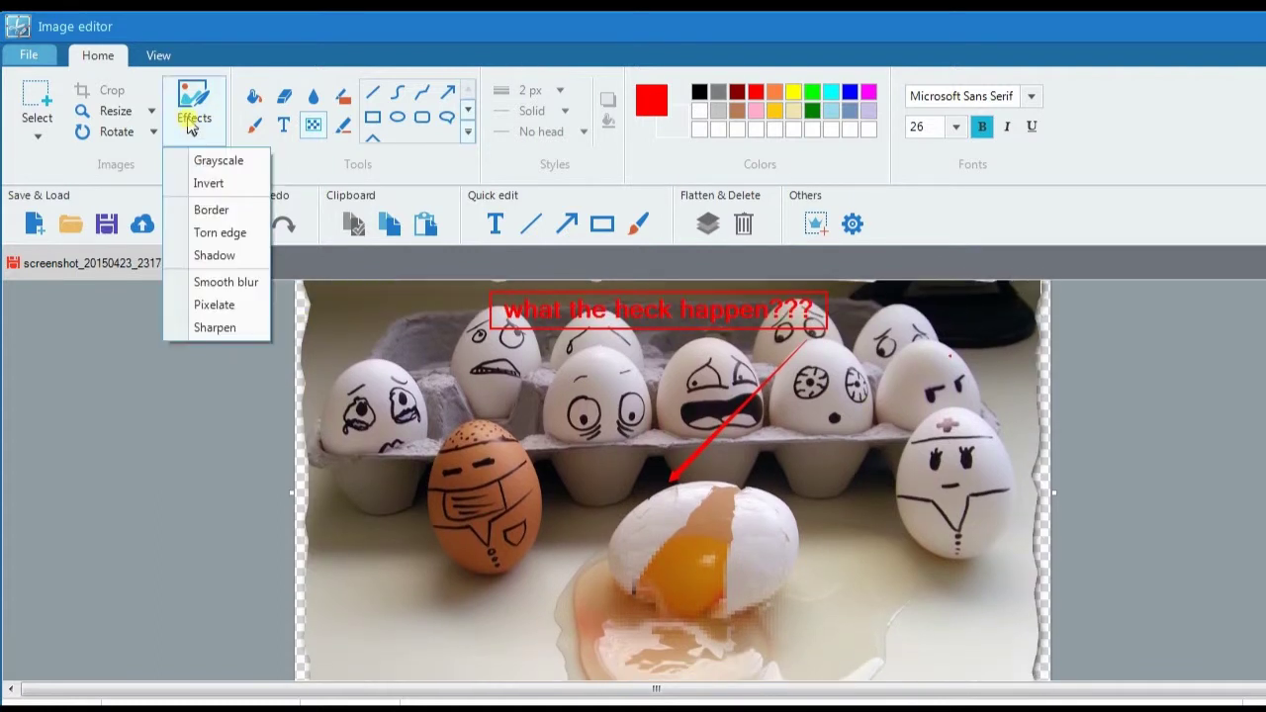
left_click(226, 327)
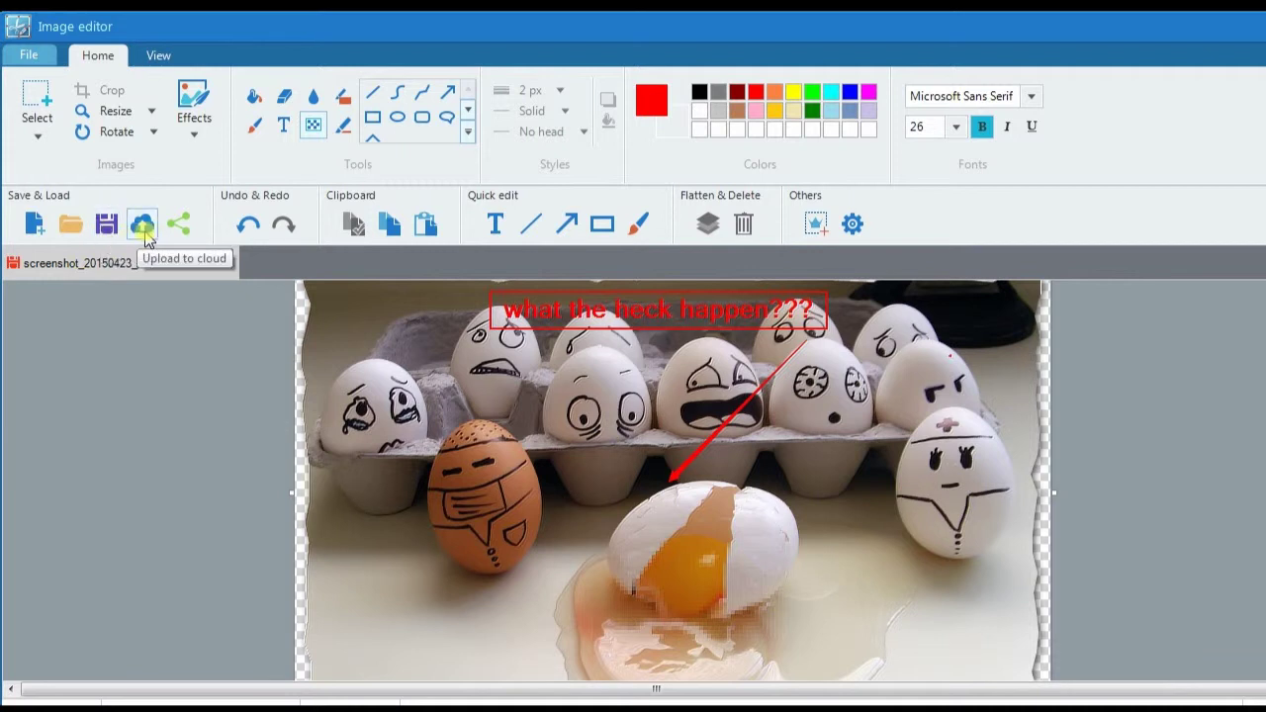
left_click(178, 226)
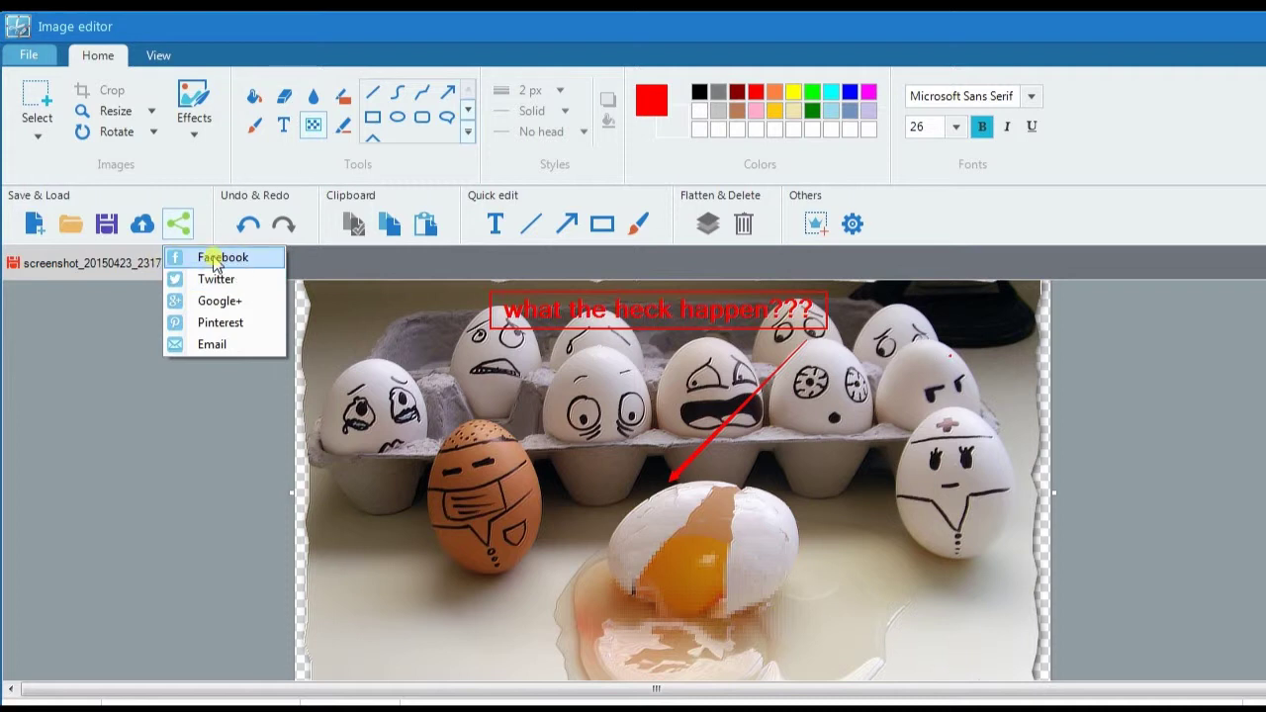
left_click(215, 259)
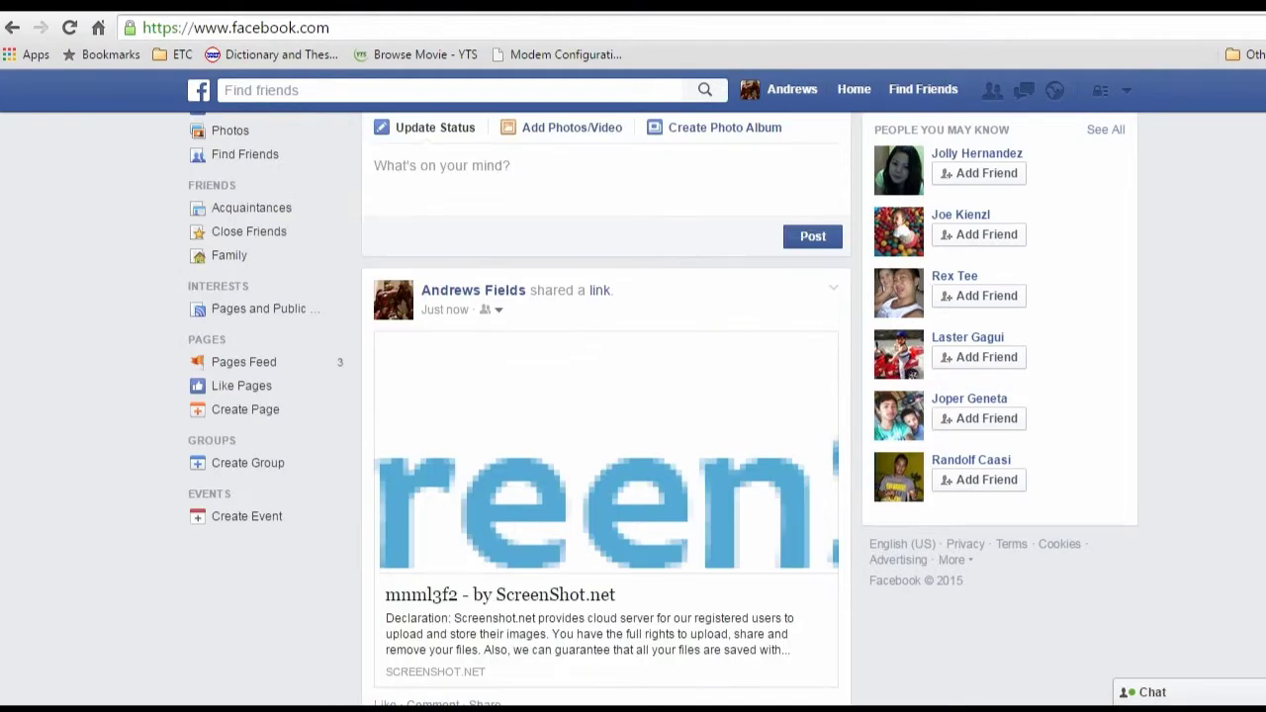
- Open the ScreenShot.net link card in the Facebook feed to view the annotated eggs image
scroll(605, 395, "down", 5)
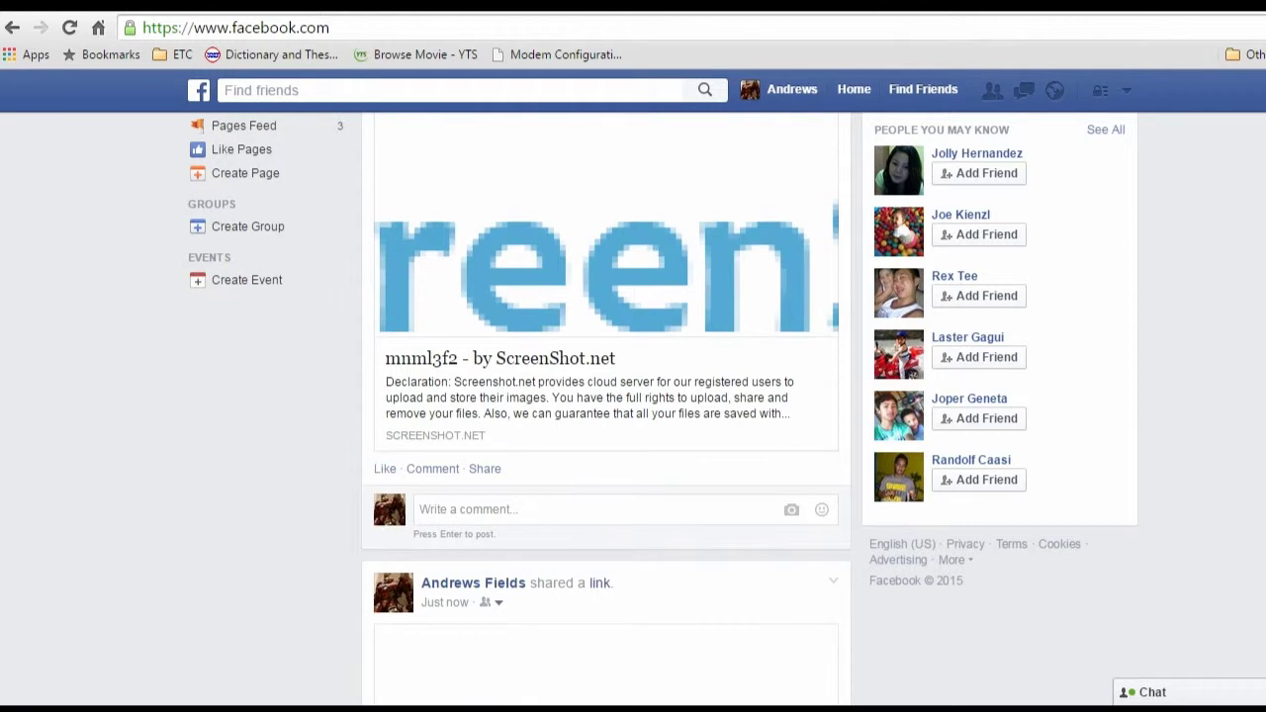
left_click(415, 368)
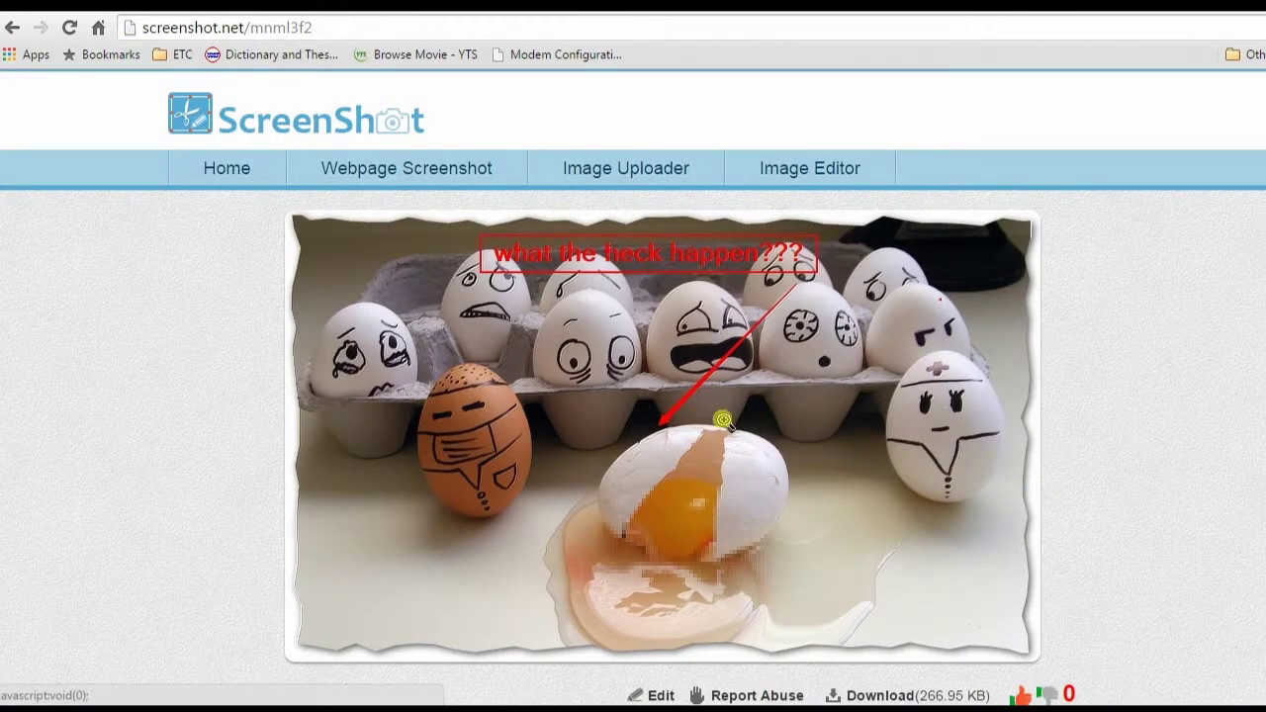
scroll(1095, 334, "down", 1)
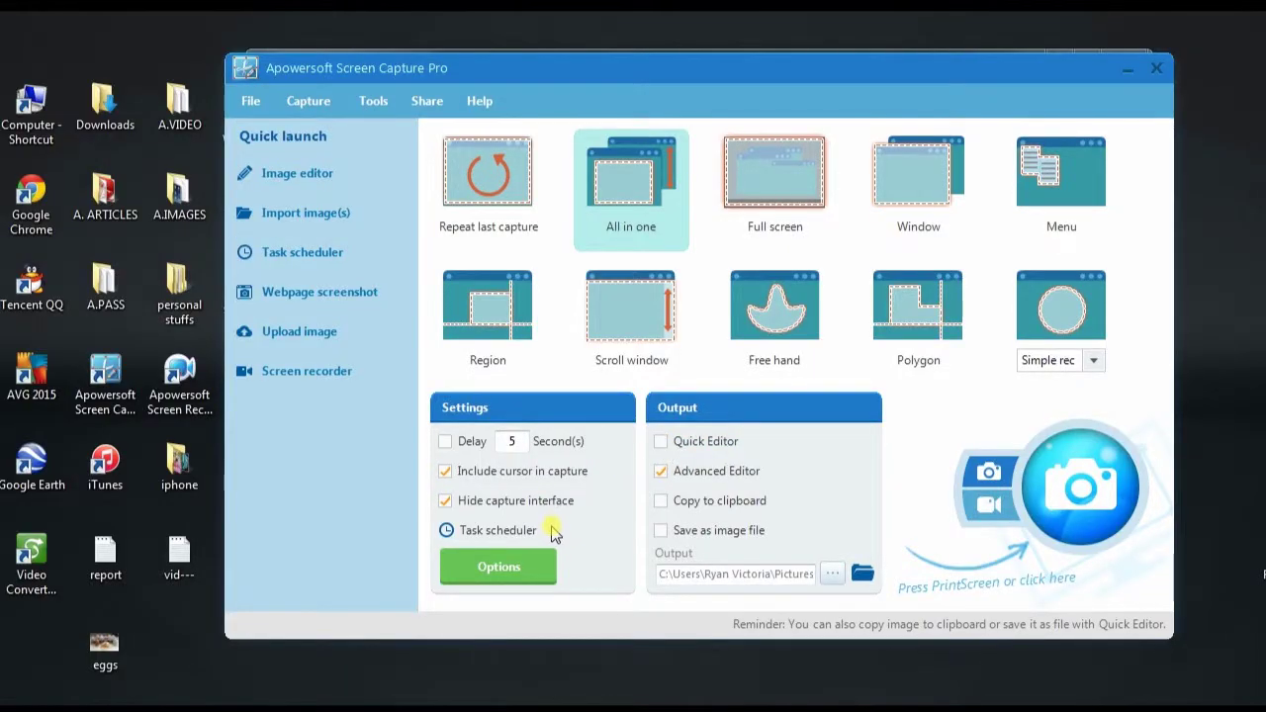
- Create task02, a full-screen capture every 00:01:00 that stops after 10 captures
left_click(499, 535)
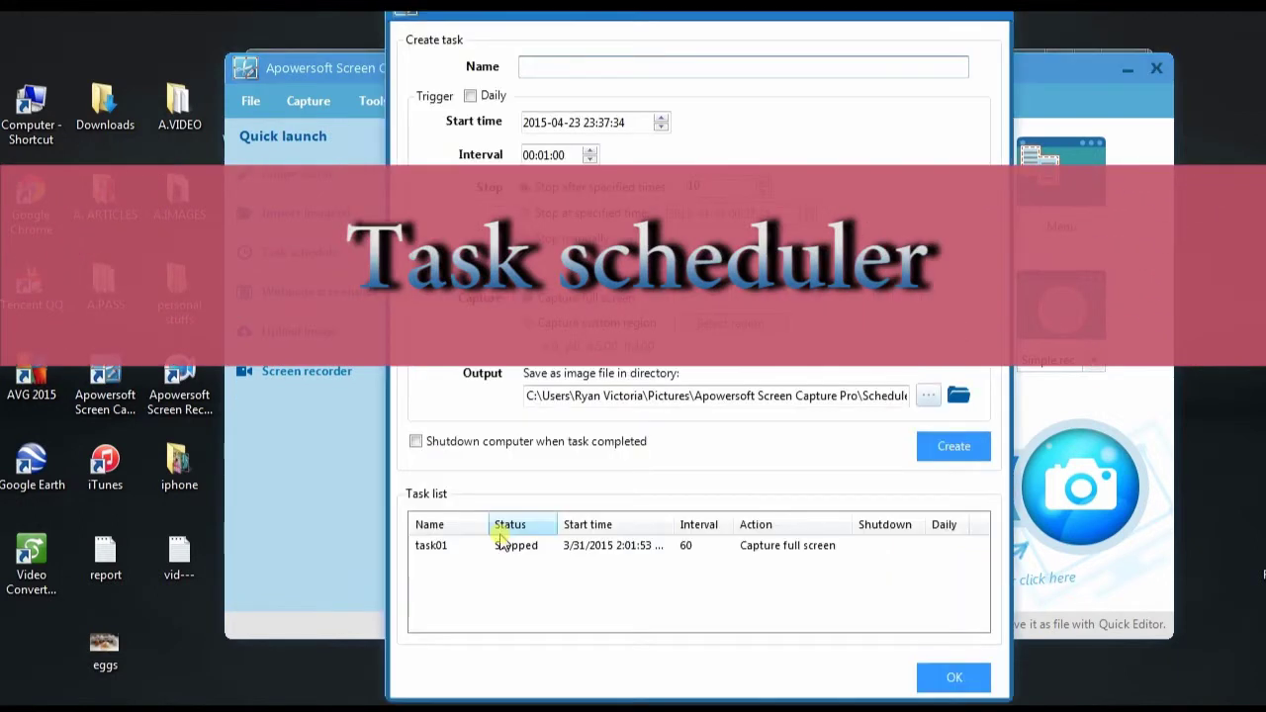
left_click_drag(755, 15, 753, 55)
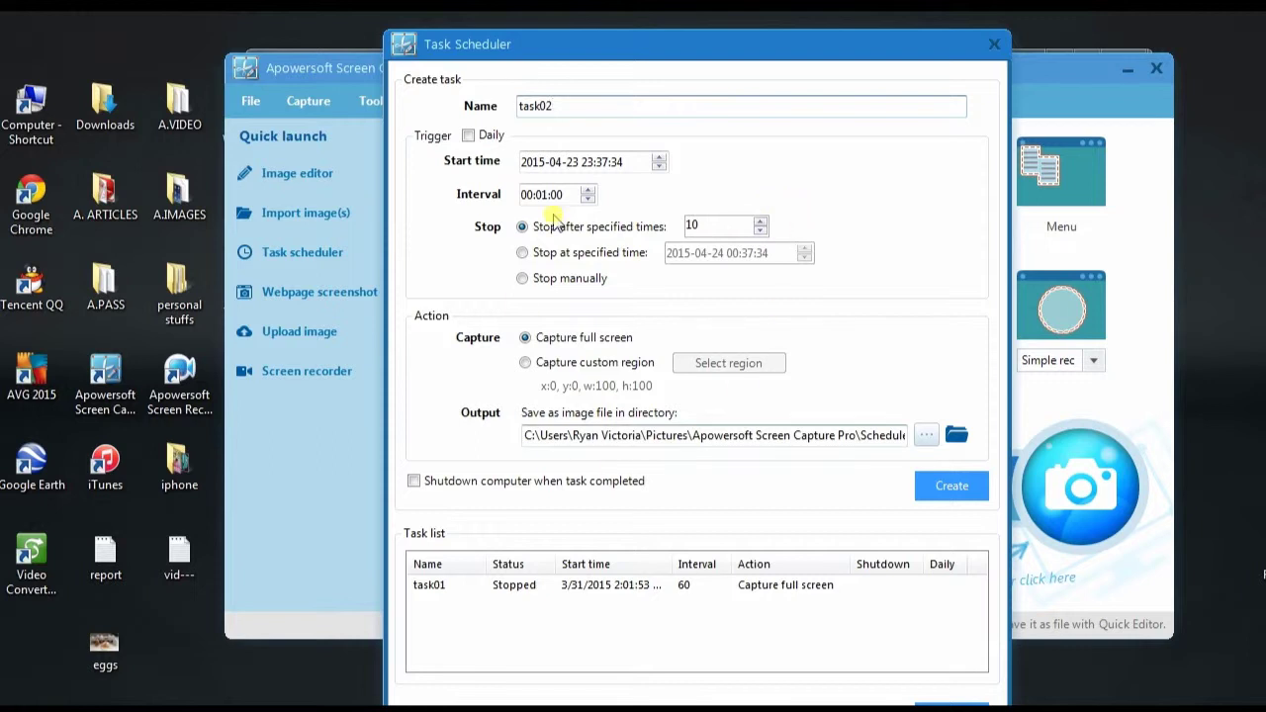
left_click(952, 490)
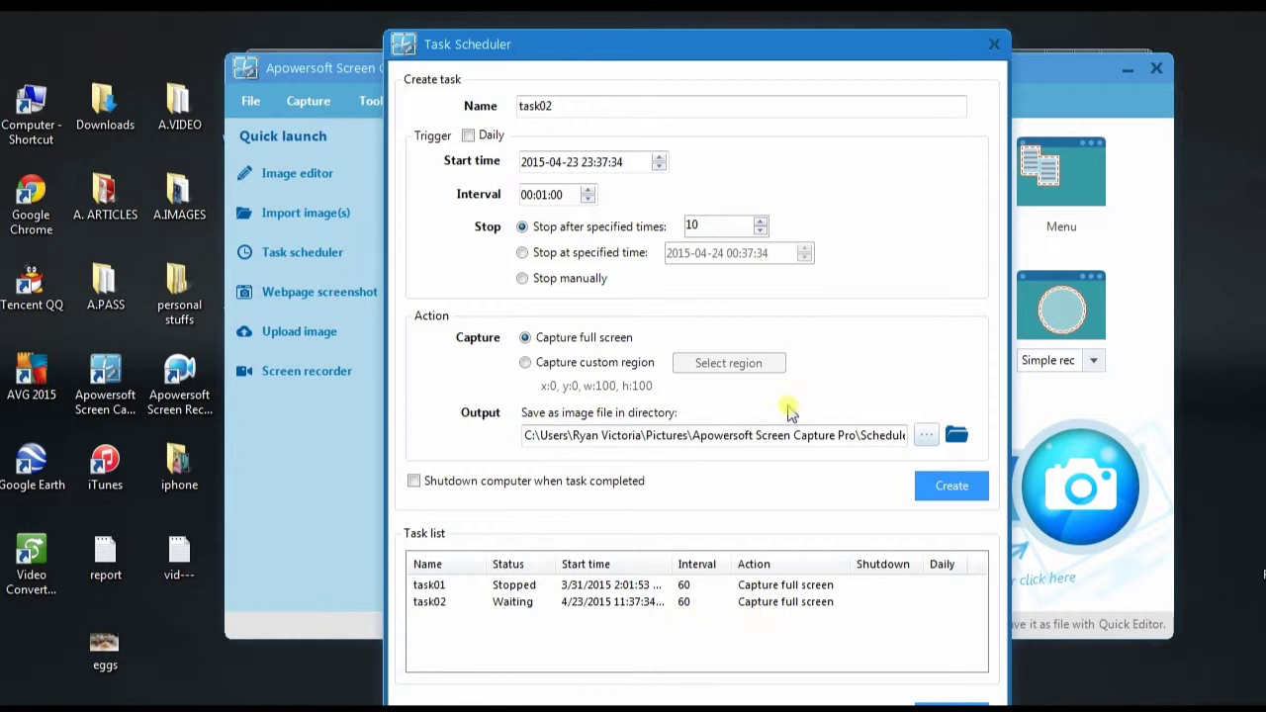
left_click_drag(757, 53, 754, 22)
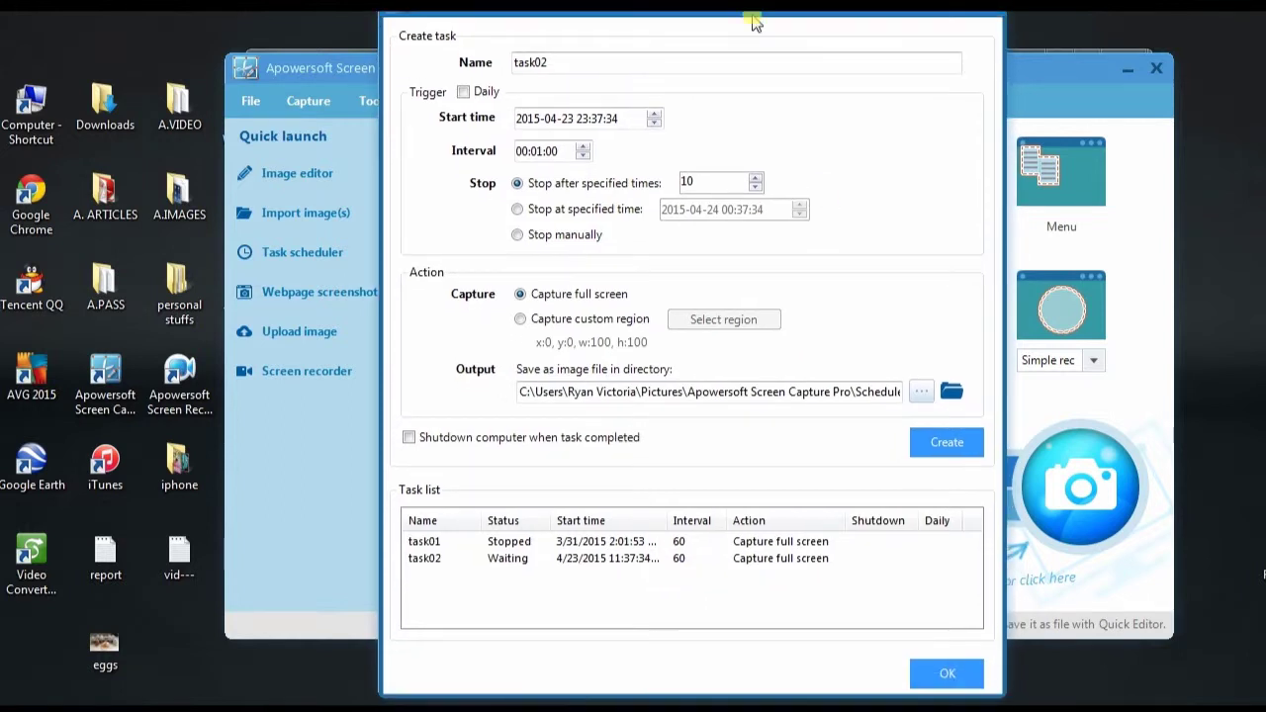
left_click(948, 677)
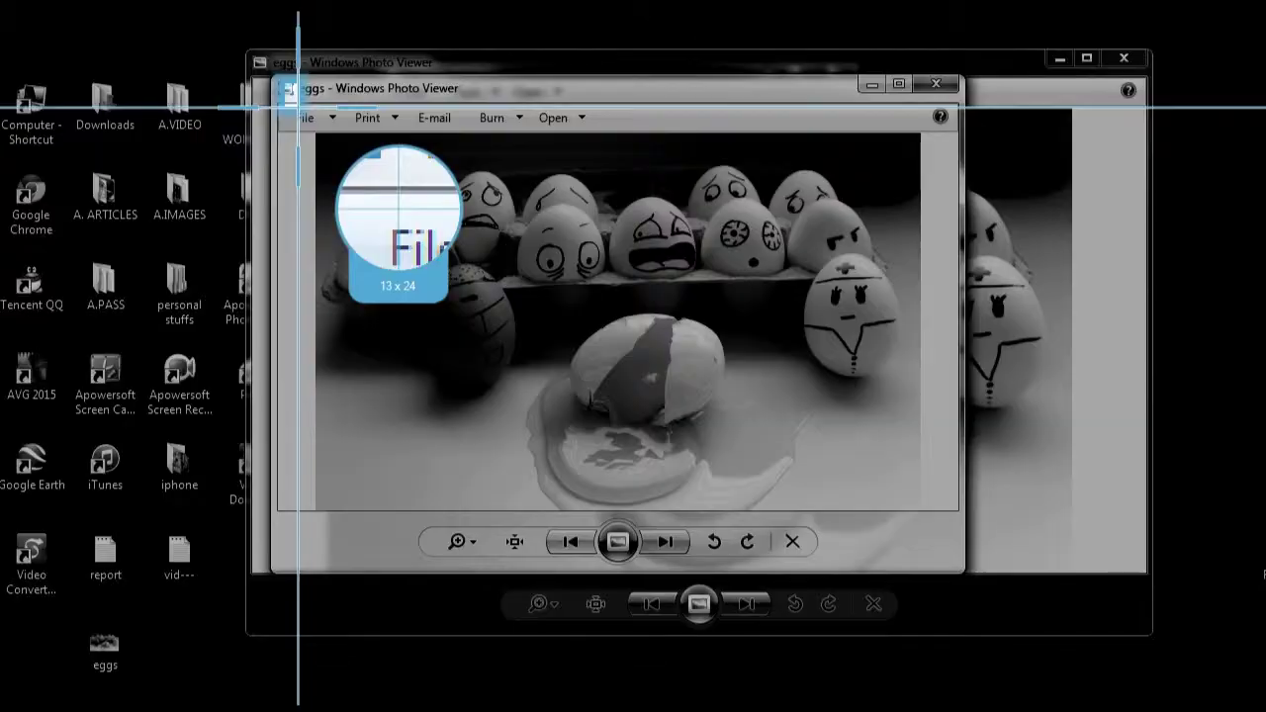
- Start a screen recording of the Photo Viewer region showing the eggs photo
left_click_drag(285, 83, 967, 514)
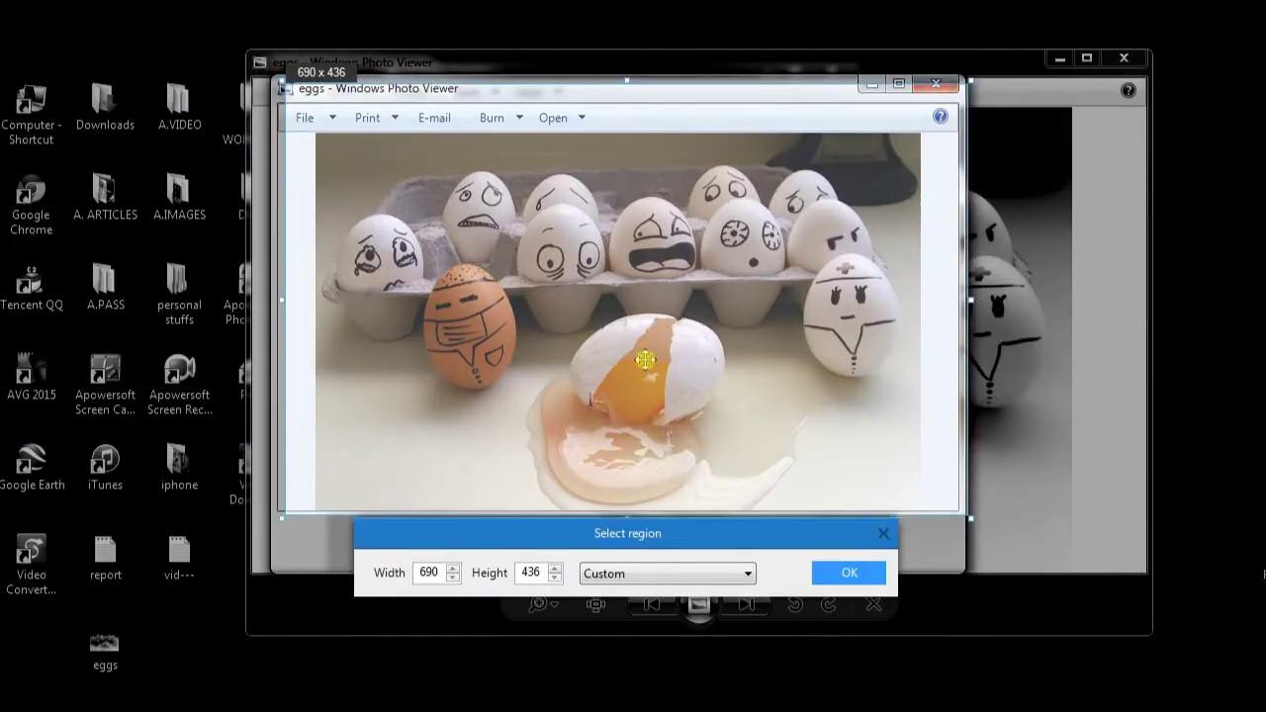
left_click(849, 572)
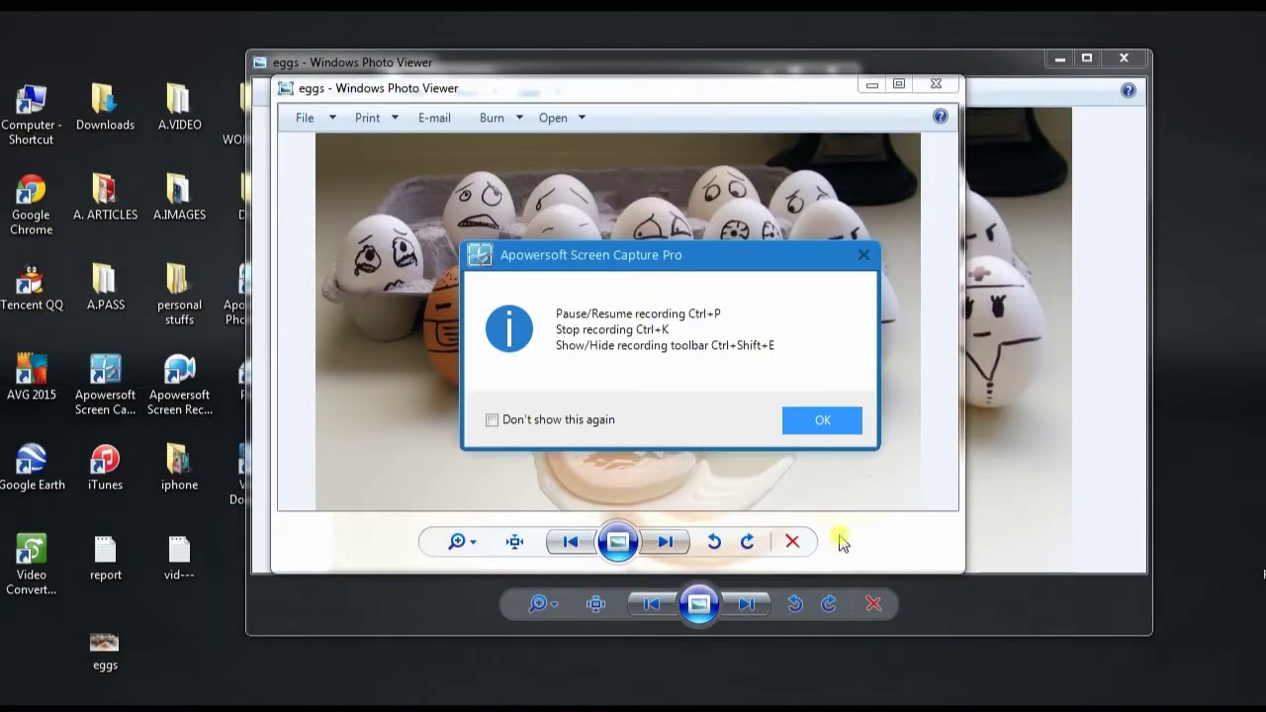
left_click(822, 421)
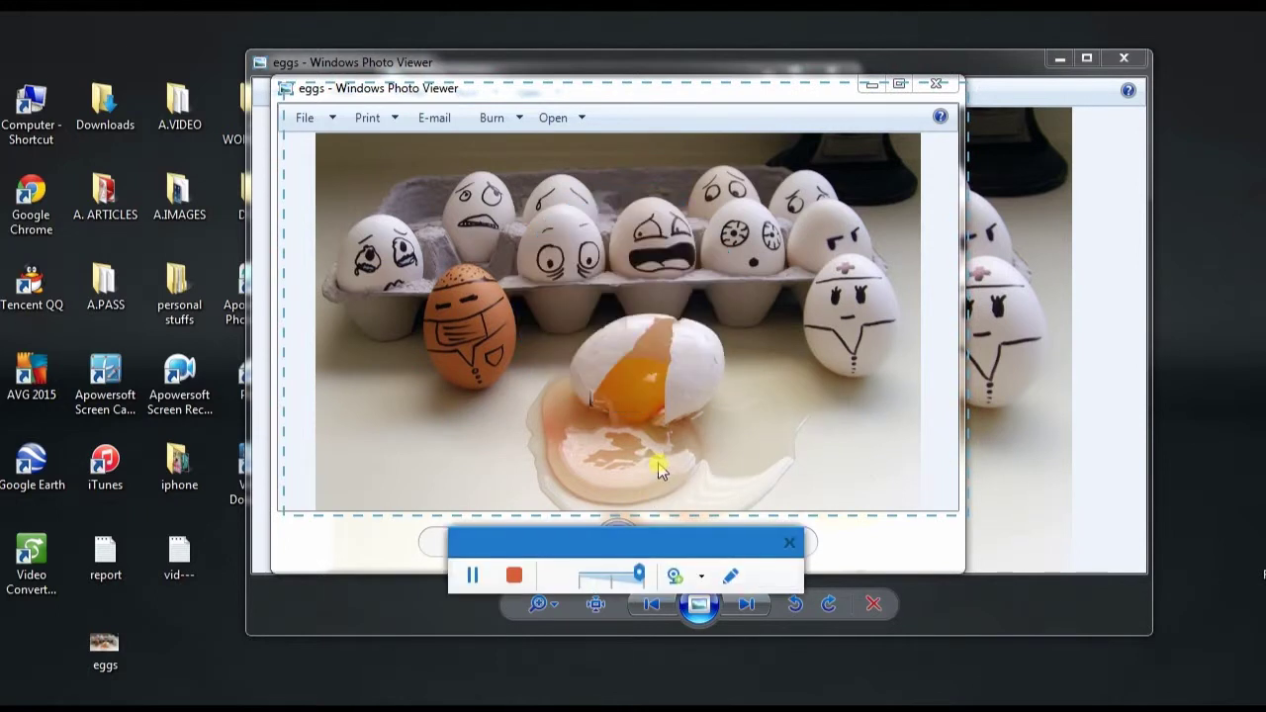
- Draw five red arrows at the brown, broken and nurse eggs and spilled yolk, then stop recording
left_click(730, 575)
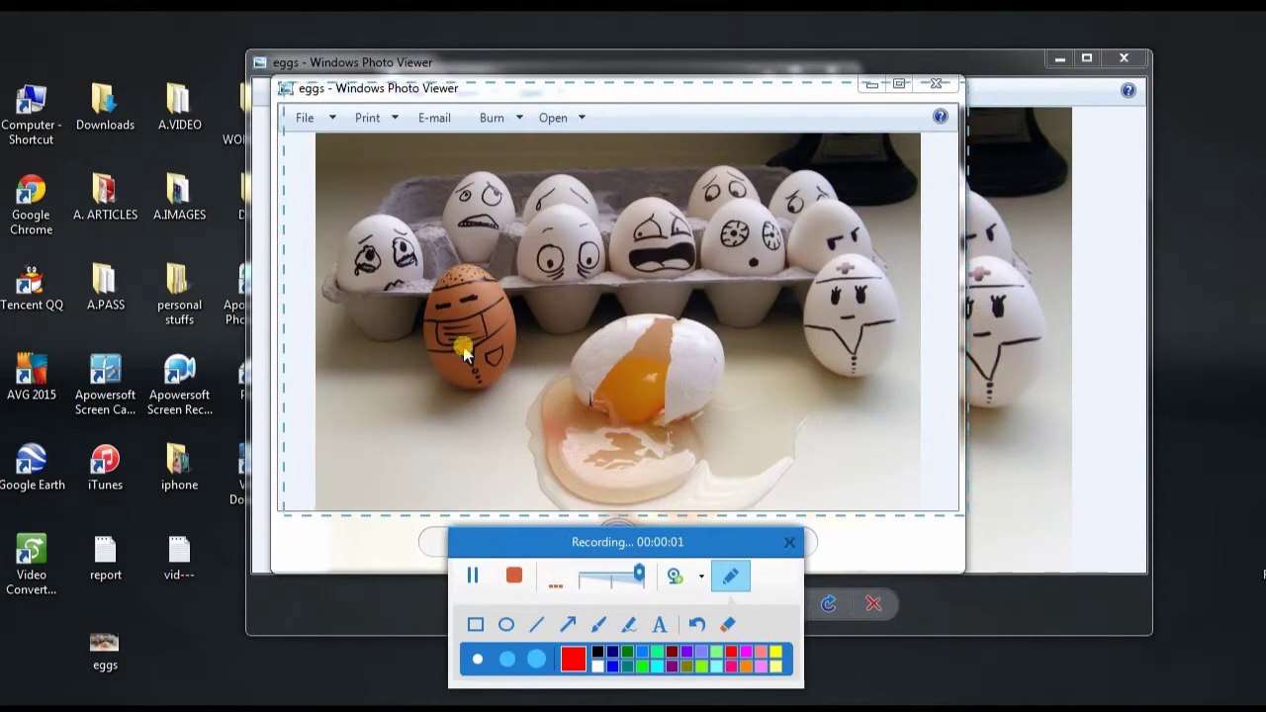
left_click(566, 624)
left_click_drag(417, 505, 451, 423)
left_click_drag(356, 415, 462, 390)
left_click_drag(716, 401, 717, 401)
left_click_drag(829, 404, 754, 358)
left_click_drag(597, 485, 605, 453)
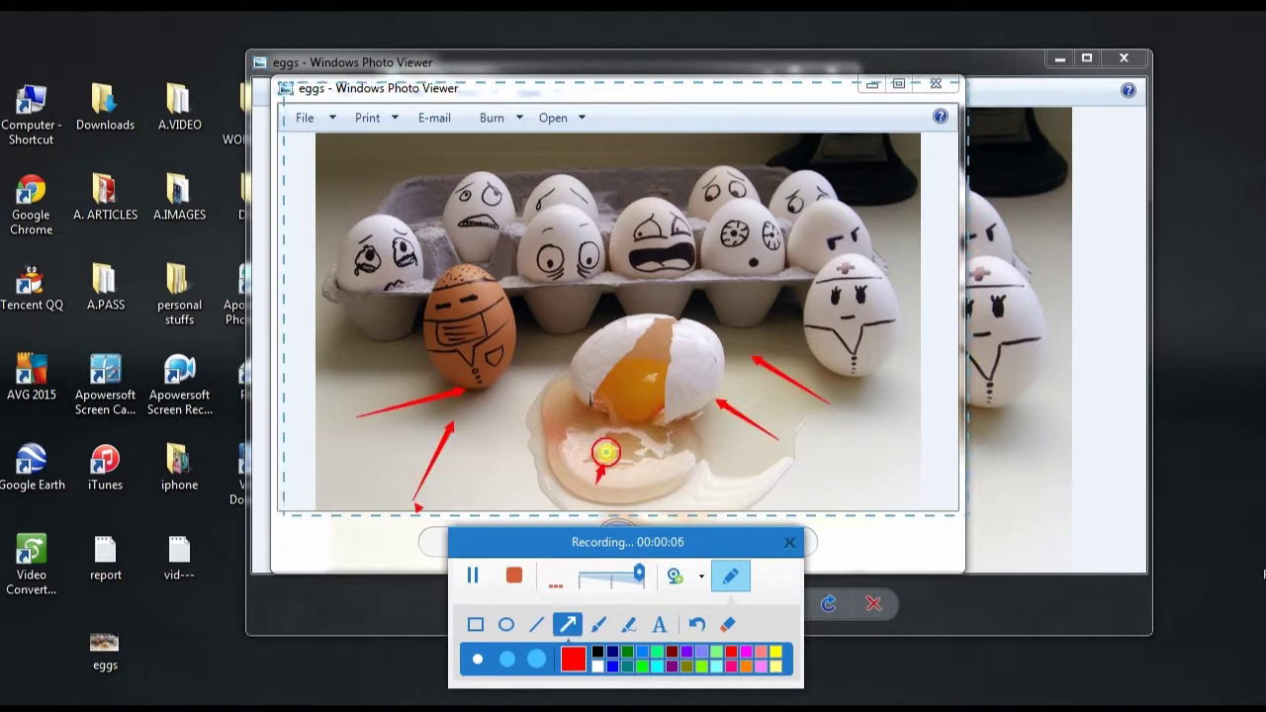
left_click(516, 585)
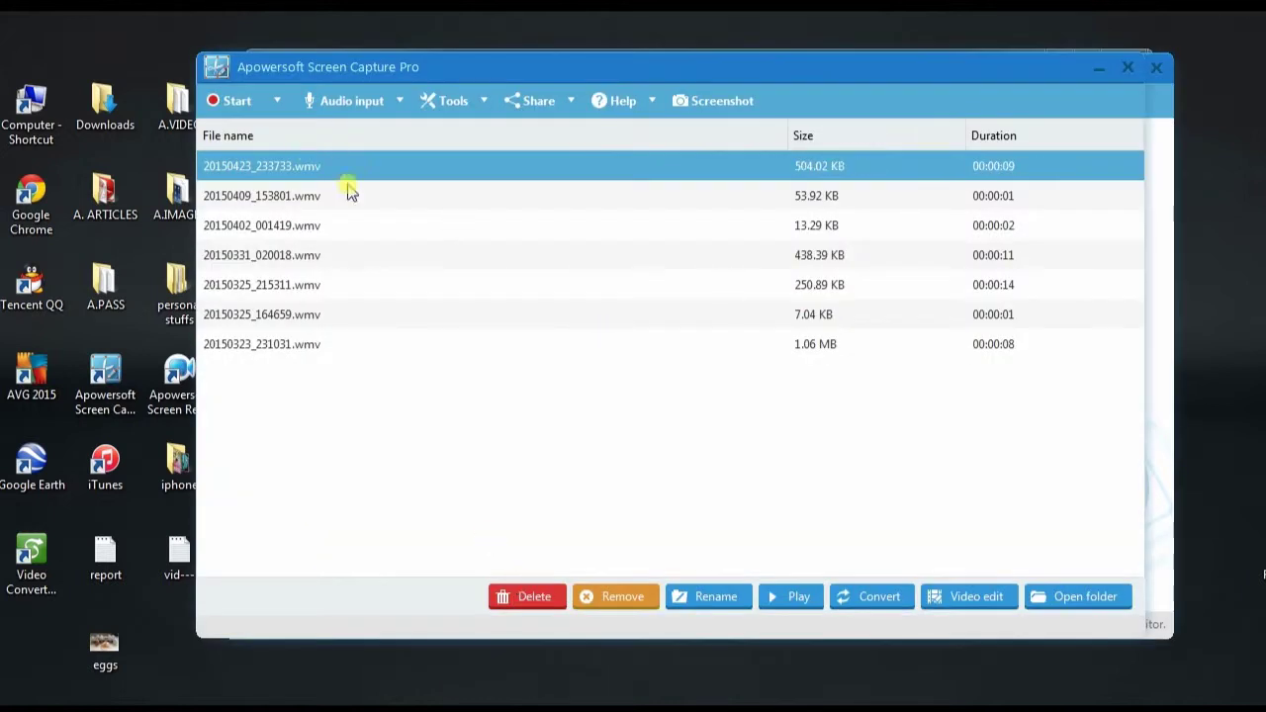
- Play 20150423_233733.wmv in a centred player window and pause it at the end
left_click(798, 601)
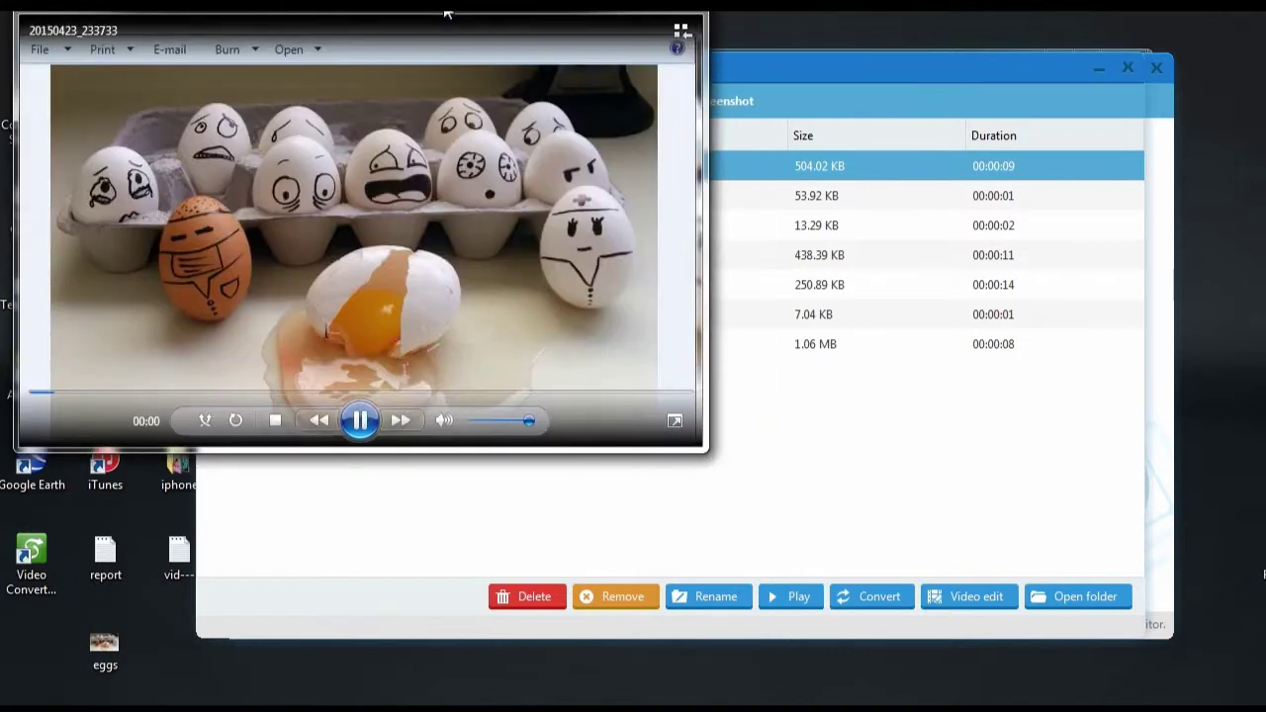
left_click_drag(446, 10, 658, 103)
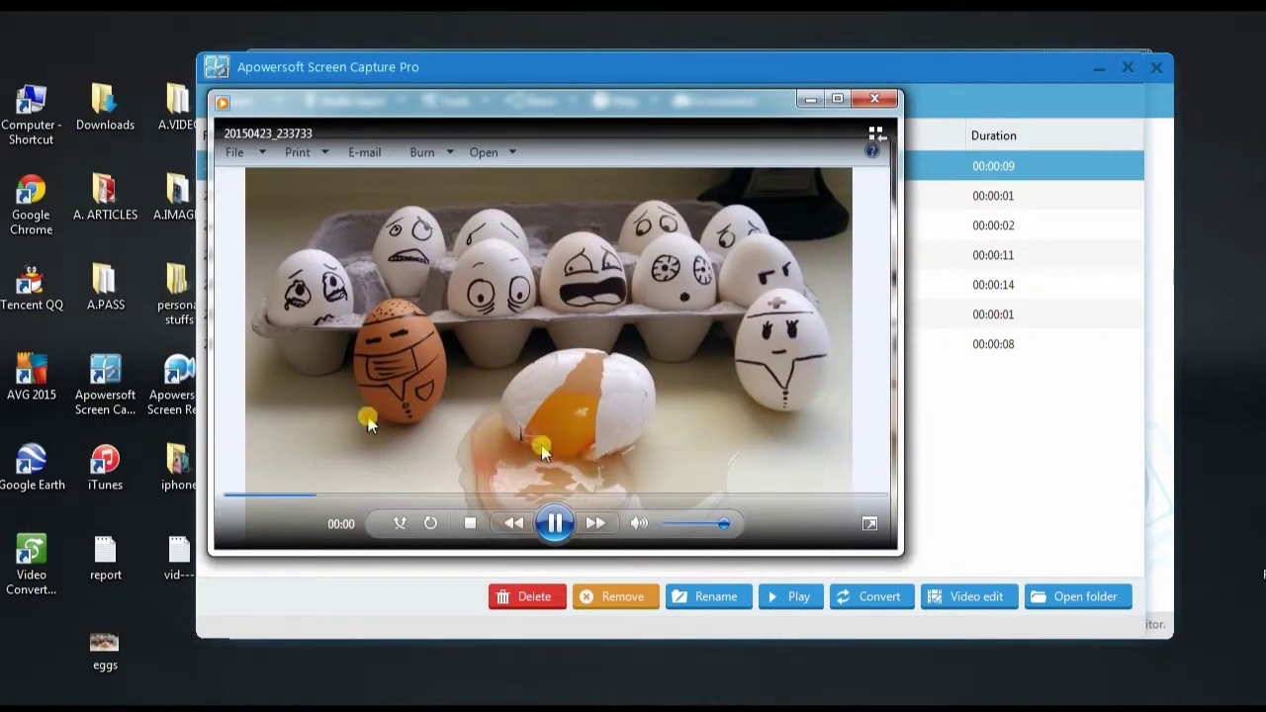
left_click(555, 527)
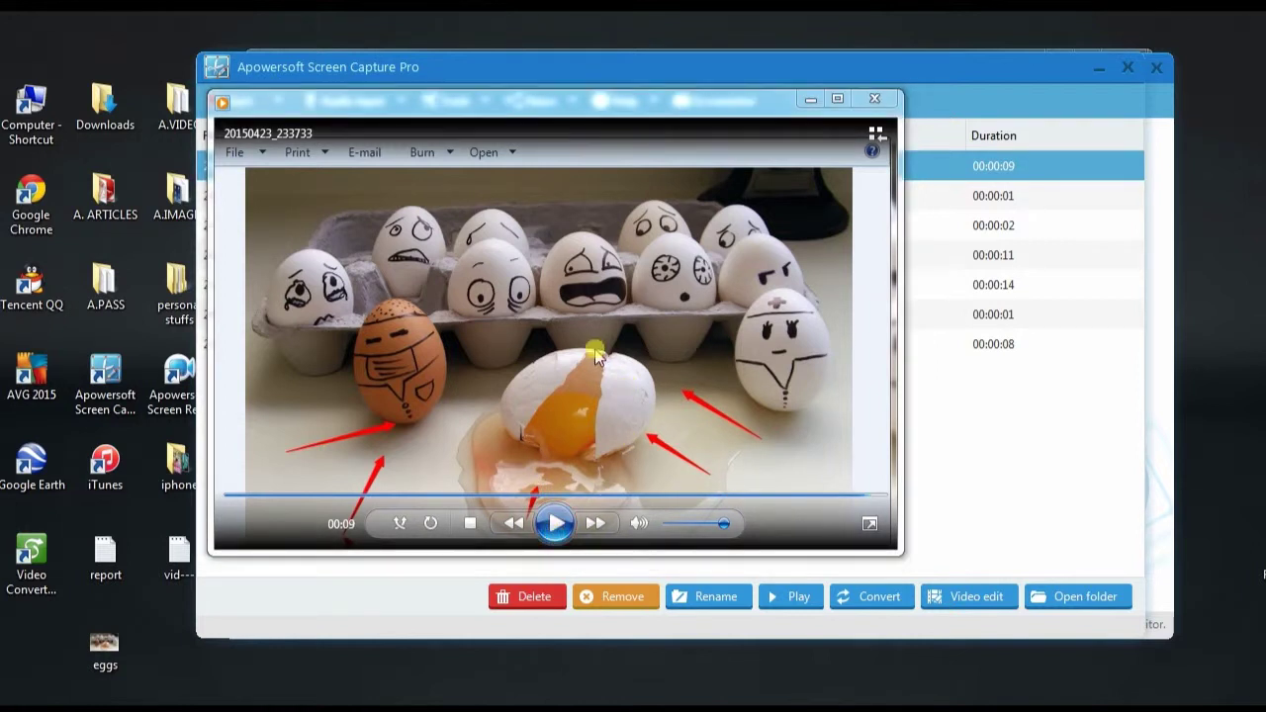